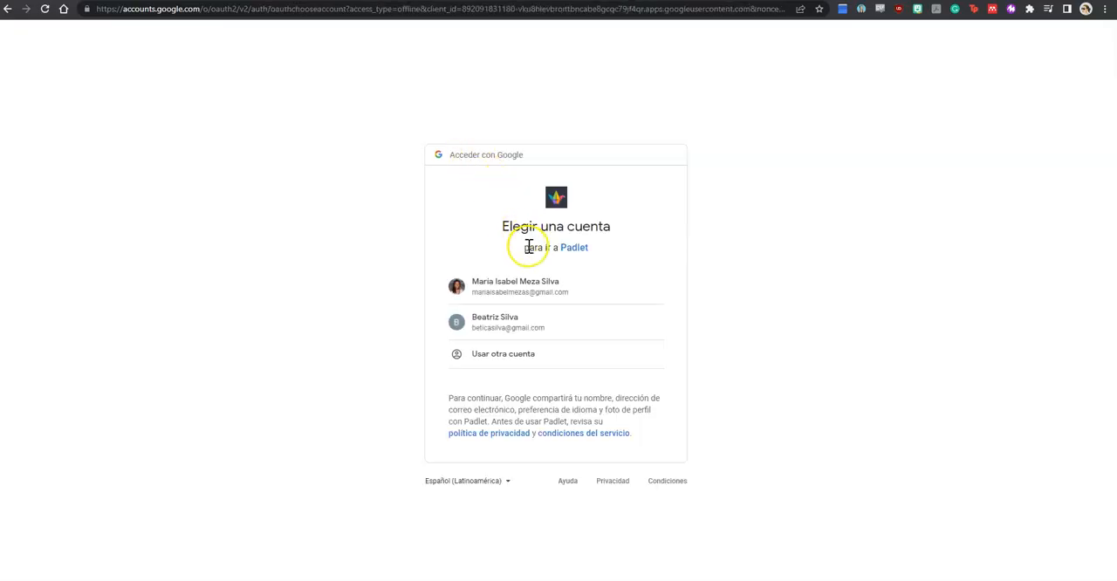
# Step: Sign in to Padlet with the first listed Google account and start making a new padlet
pyautogui.click(539, 285)
pyautogui.click(548, 286)
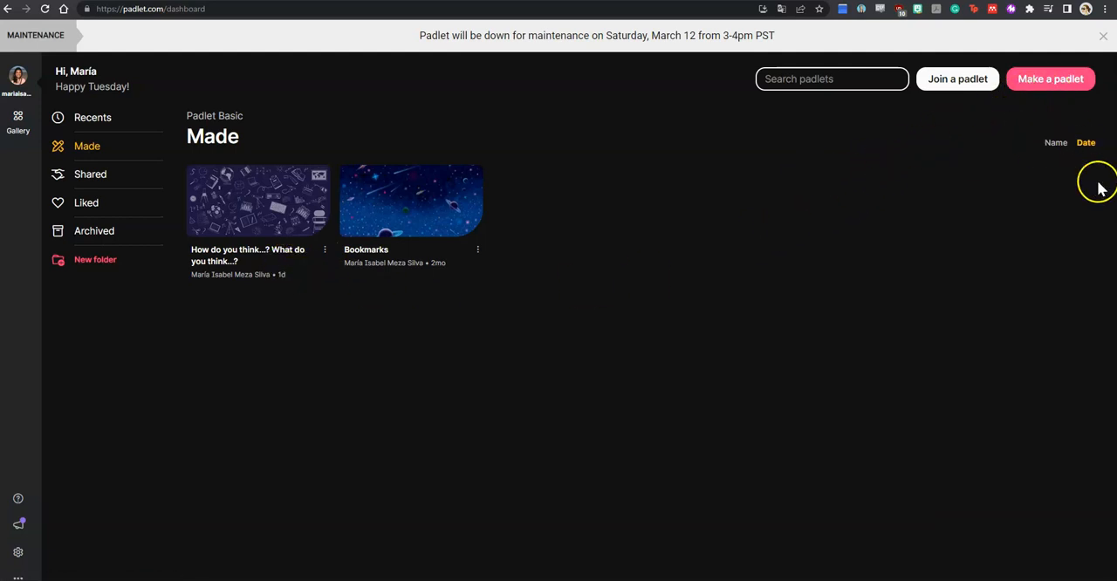
pyautogui.click(1048, 80)
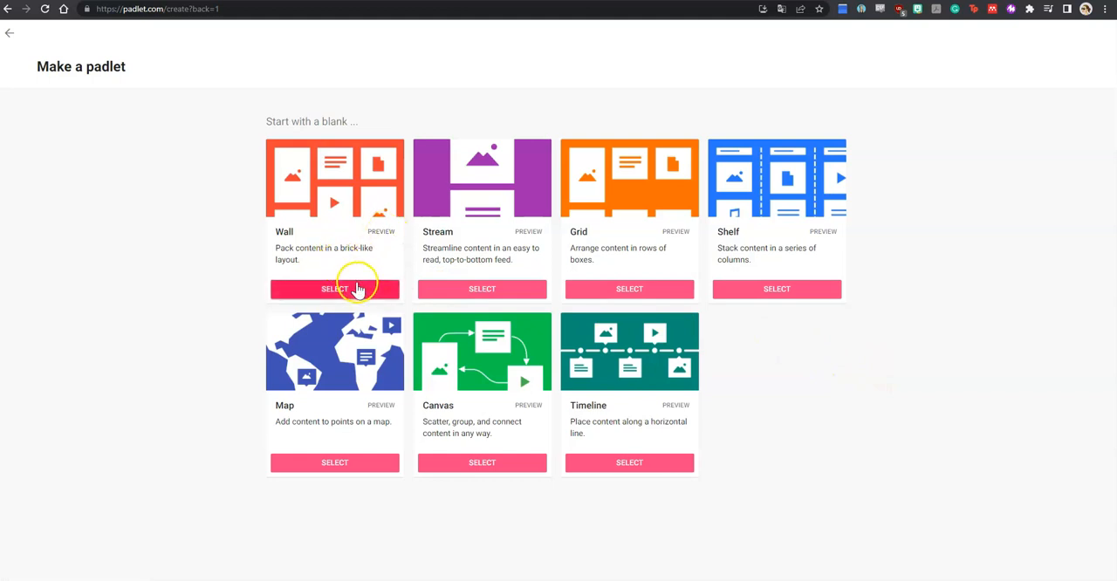
# Step: Look through the sample padlets for the Wall and Stream layouts, closing each preview
pyautogui.click(378, 232)
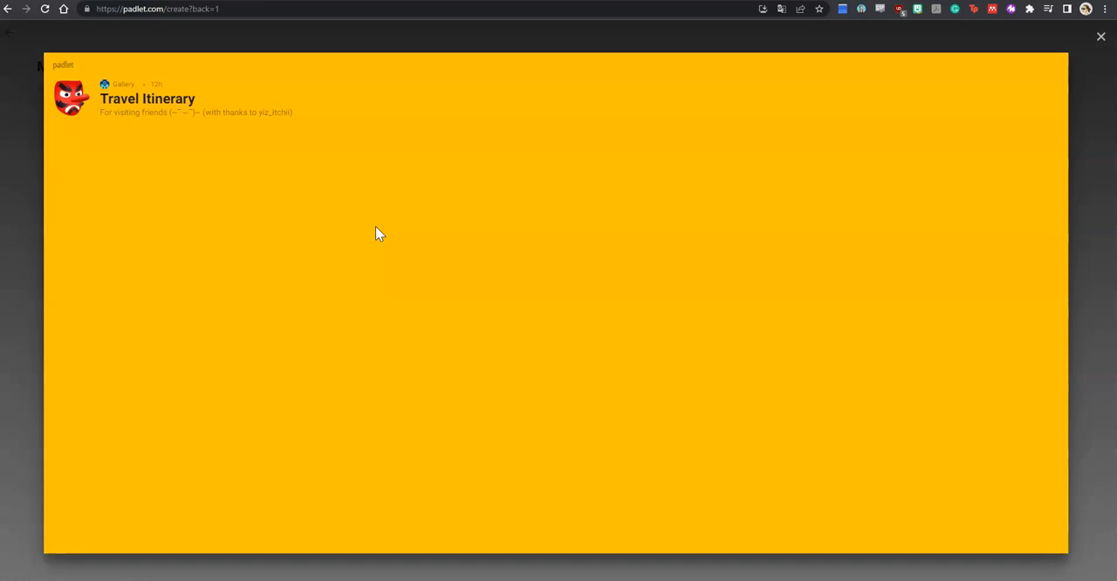
pyautogui.scroll(-1, 645, 275)
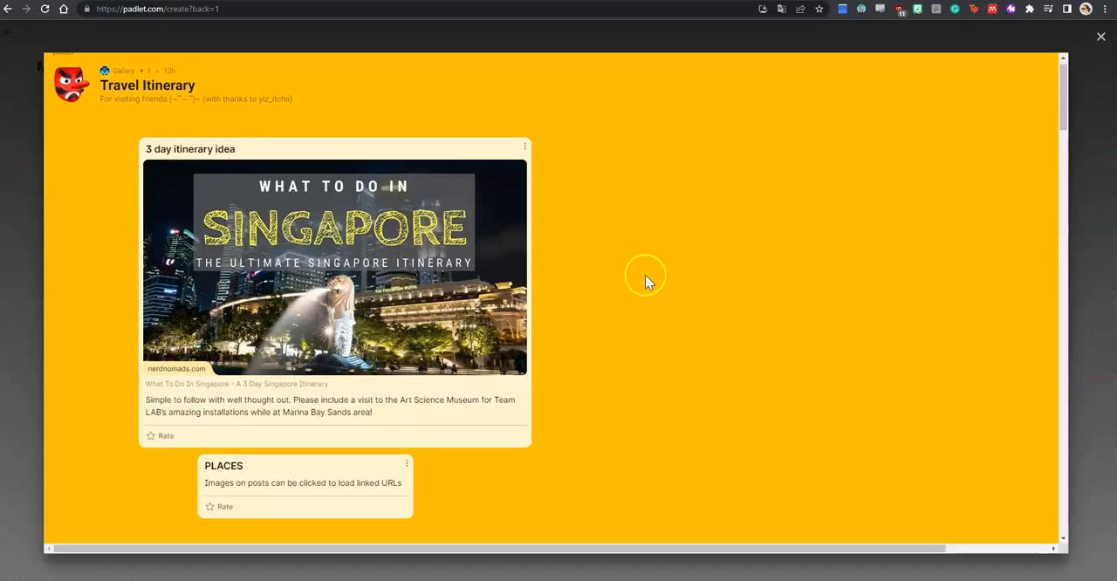
pyautogui.scroll(-10, 882, 266)
pyautogui.scroll(3, 881, 266)
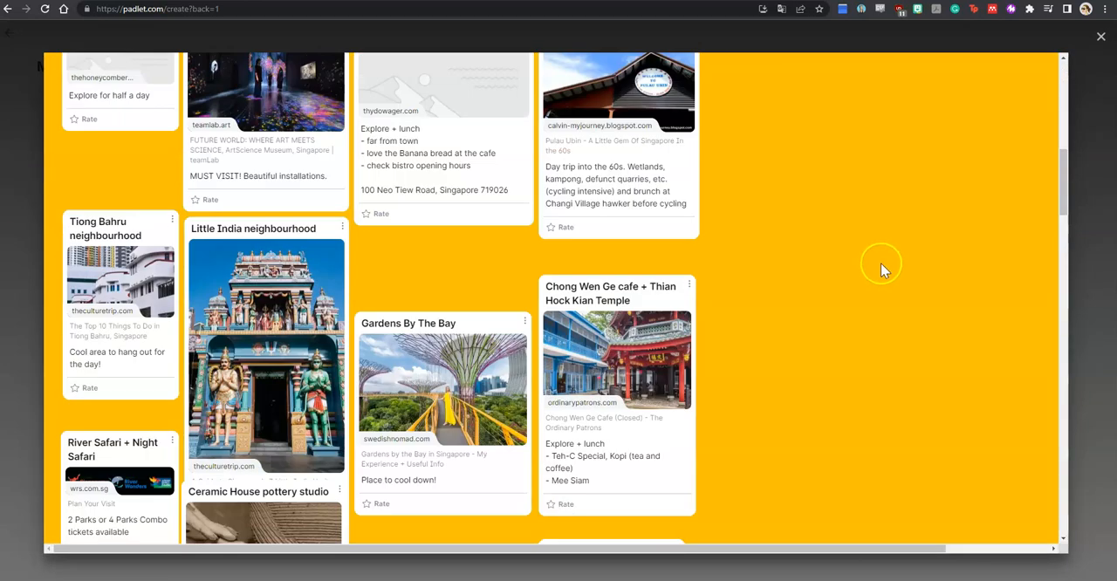
pyautogui.scroll(5, 881, 266)
pyautogui.click(1098, 282)
pyautogui.click(525, 234)
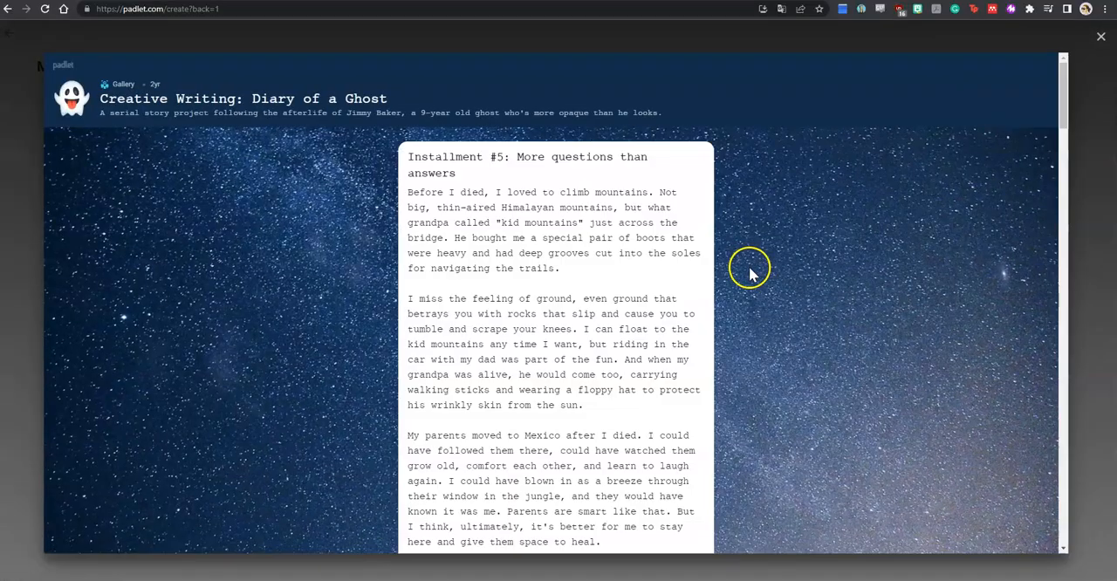
pyautogui.scroll(-15, 750, 270)
pyautogui.scroll(-15, 749, 267)
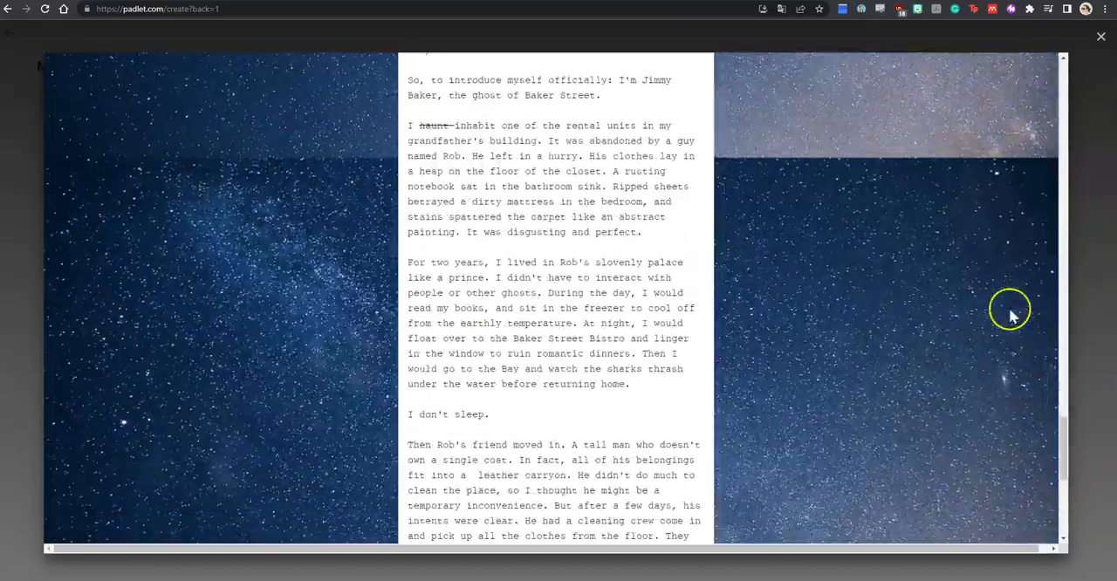
pyautogui.click(1089, 299)
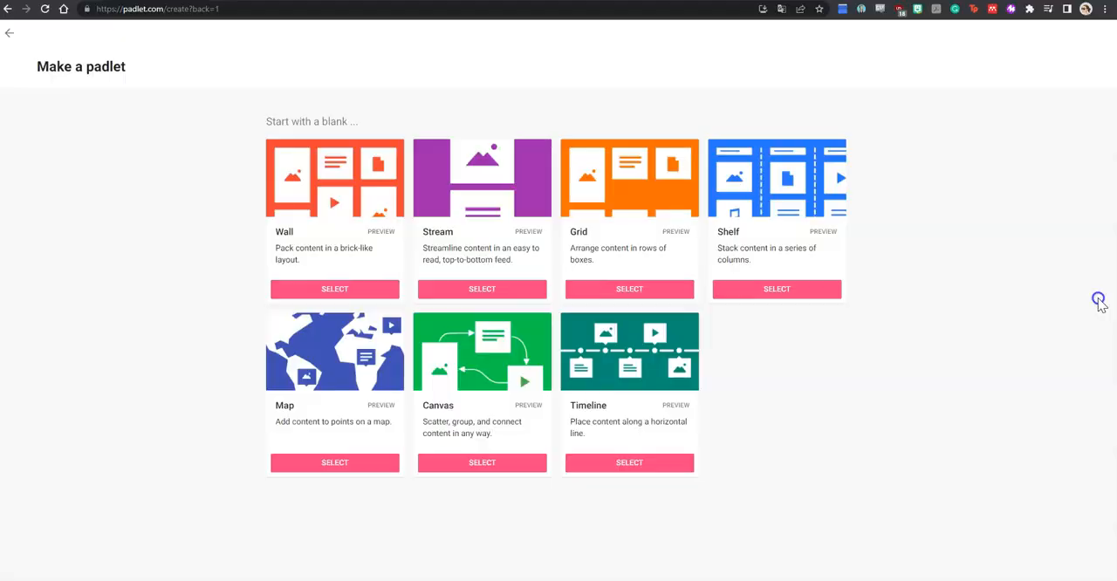
# Step: Create a blank Wall padlet and set its title to "Sports around the world"
pyautogui.click(361, 294)
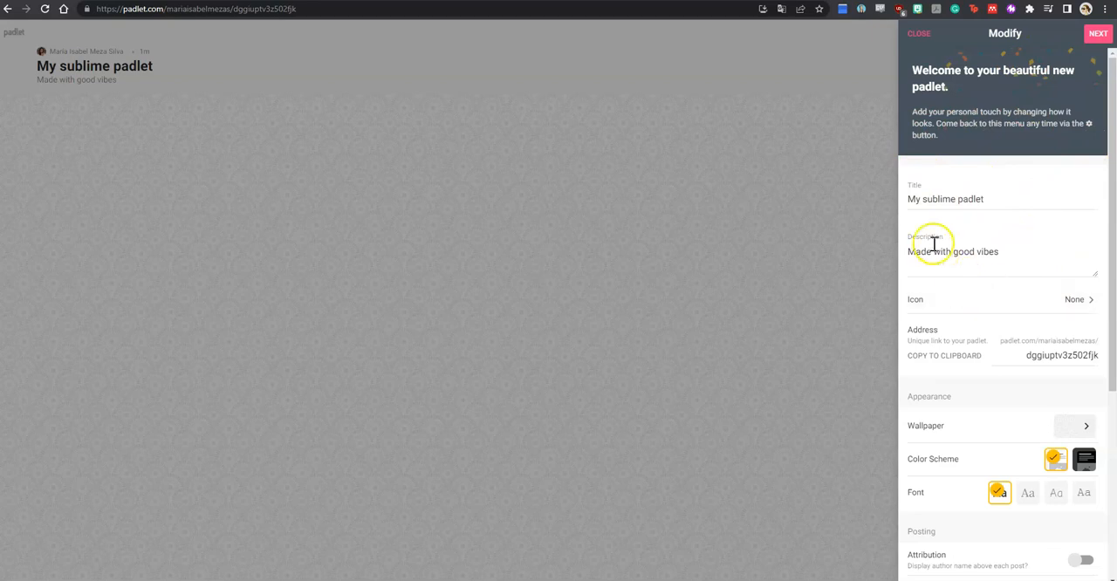
pyautogui.moveTo(996, 200); pyautogui.dragTo(931, 200)
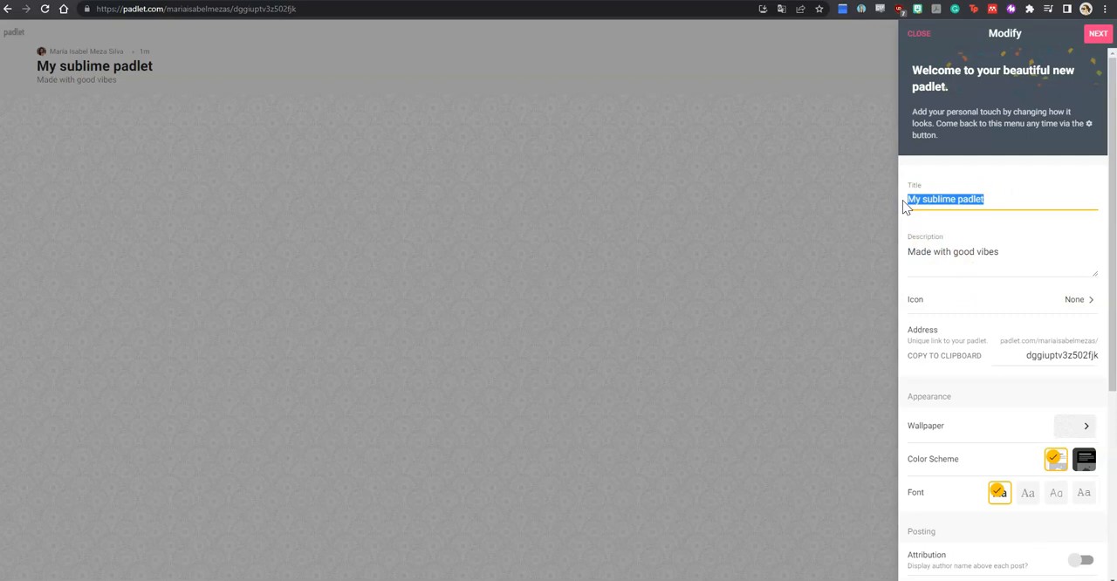
pyautogui.write('Spo')
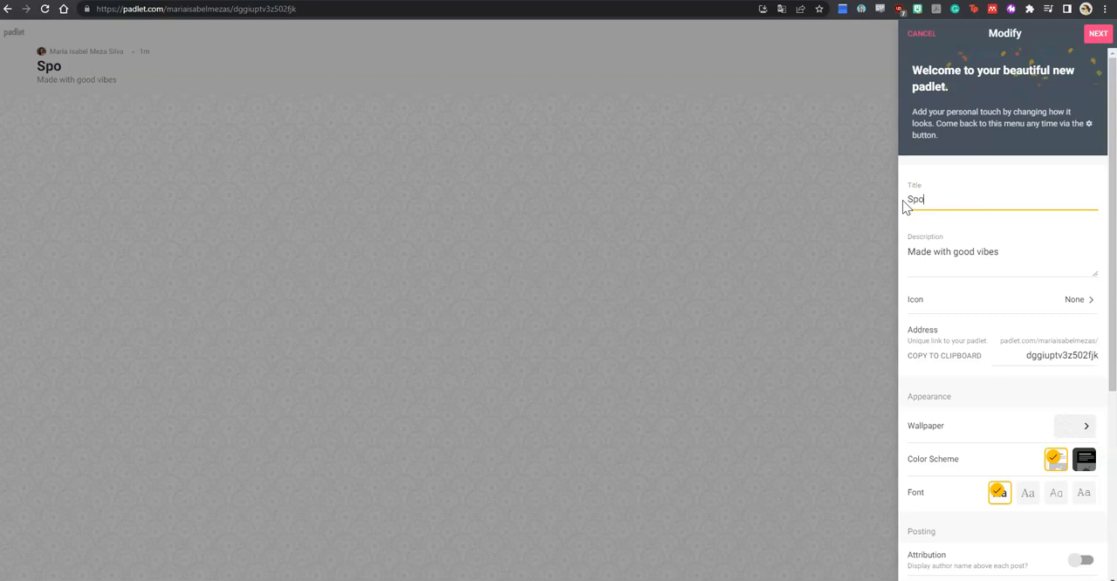
pyautogui.write('rts around th')
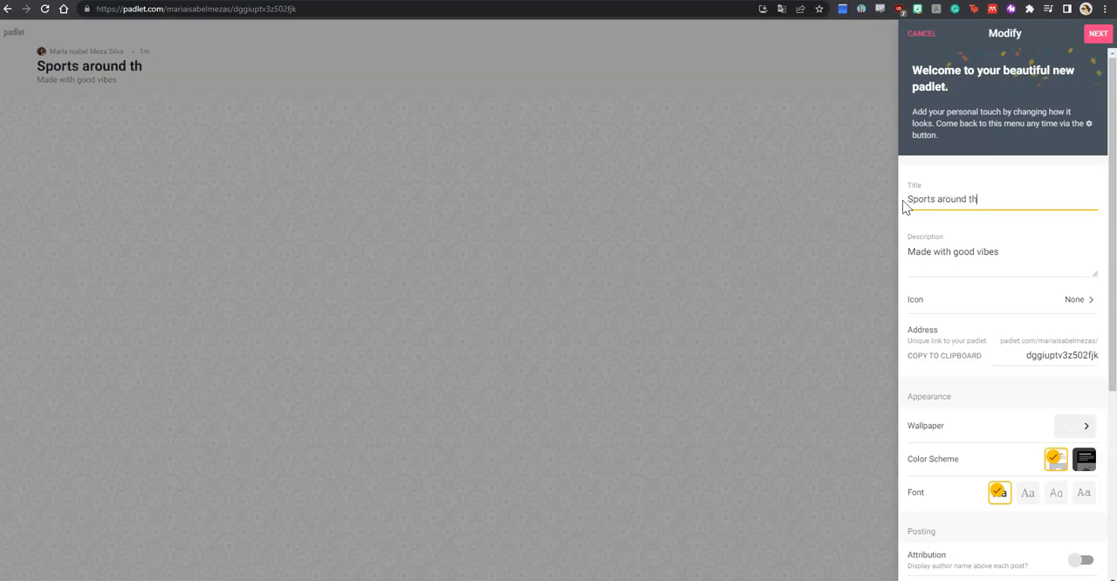
pyautogui.write('e world')
# Step: Replace the padlet's description with "Learning about sports"
pyautogui.click(1004, 252)
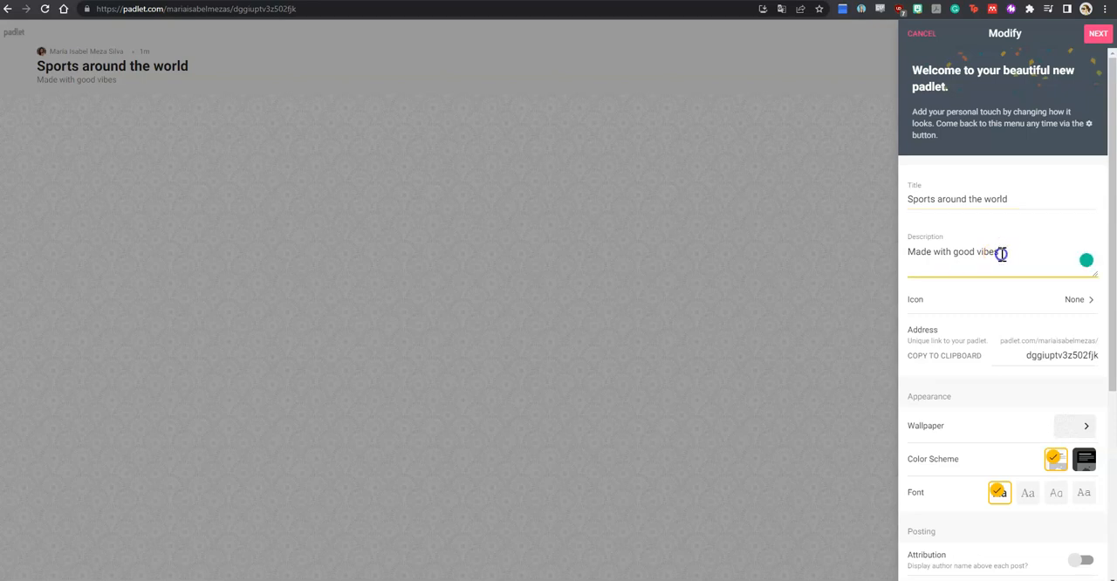
pyautogui.moveTo(1002, 254); pyautogui.dragTo(869, 245)
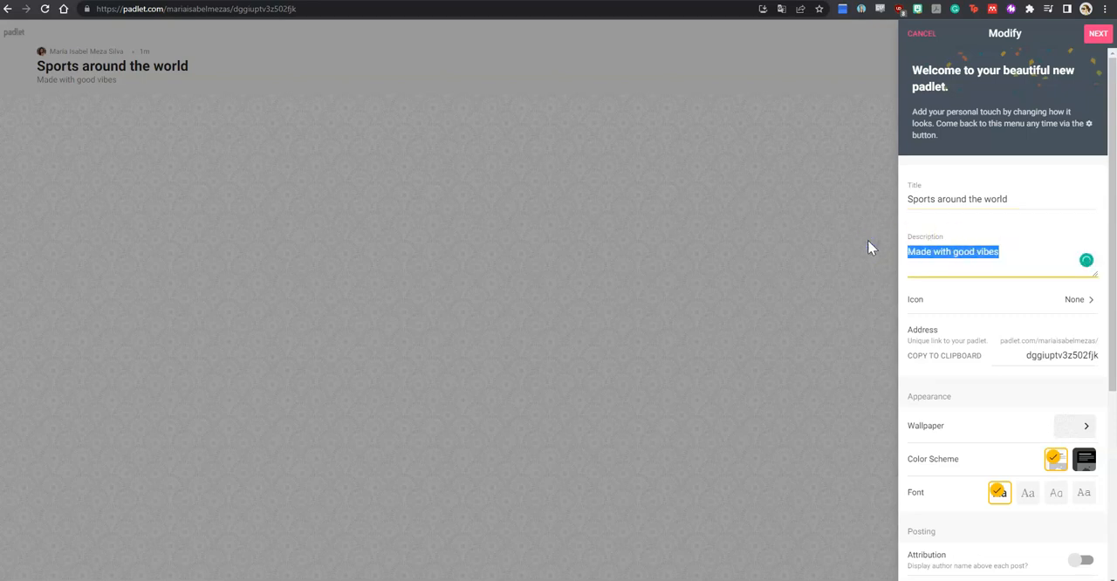
pyautogui.write('Learning about sports')
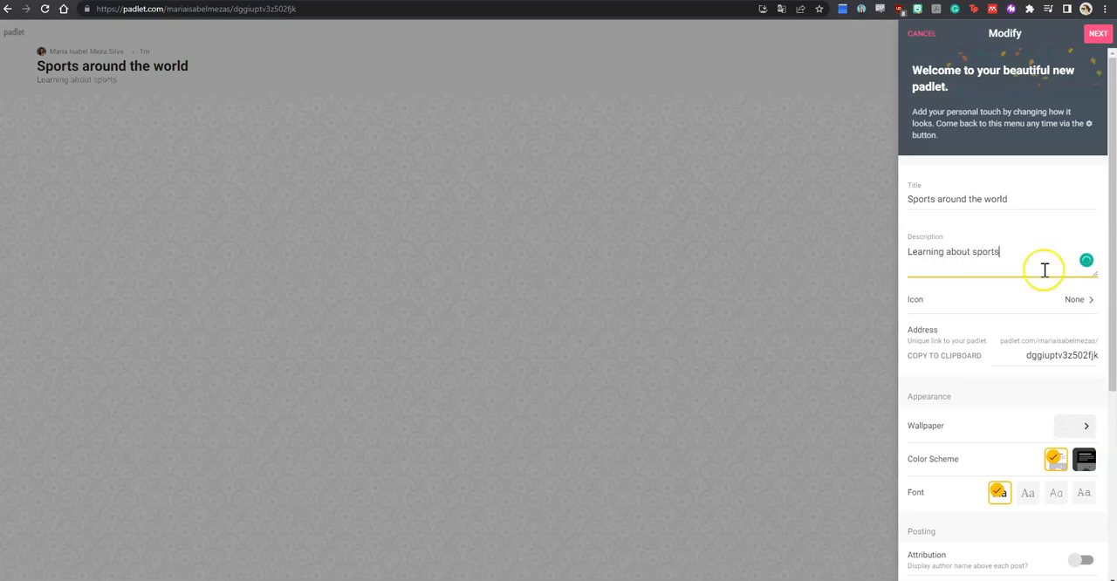
# Step: Set the soccer ball emoji from the Activity category as the padlet's icon and return to the padlet settings
pyautogui.click(1073, 301)
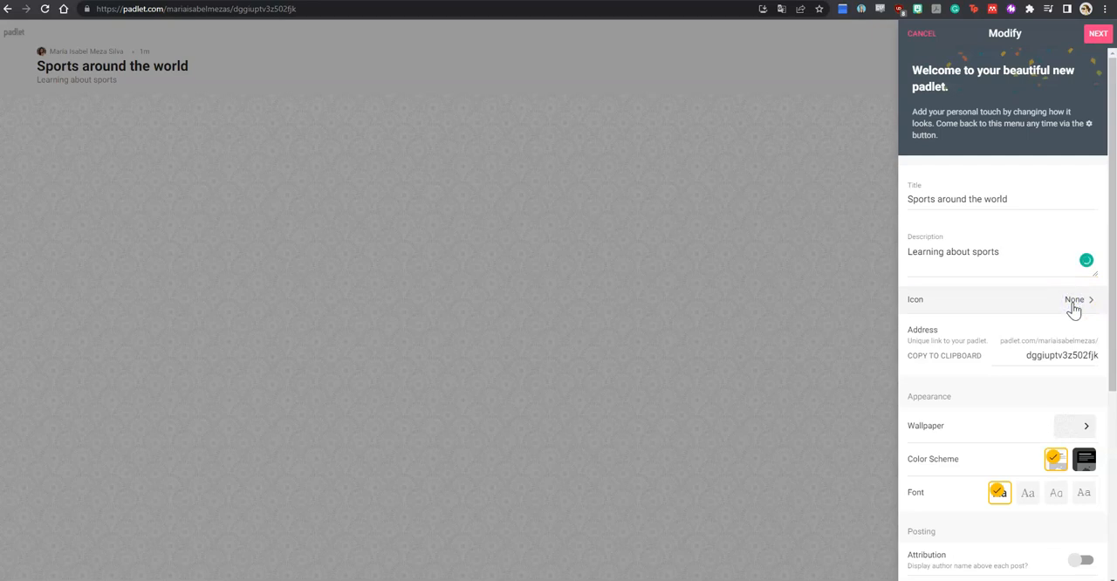
pyautogui.click(1085, 307)
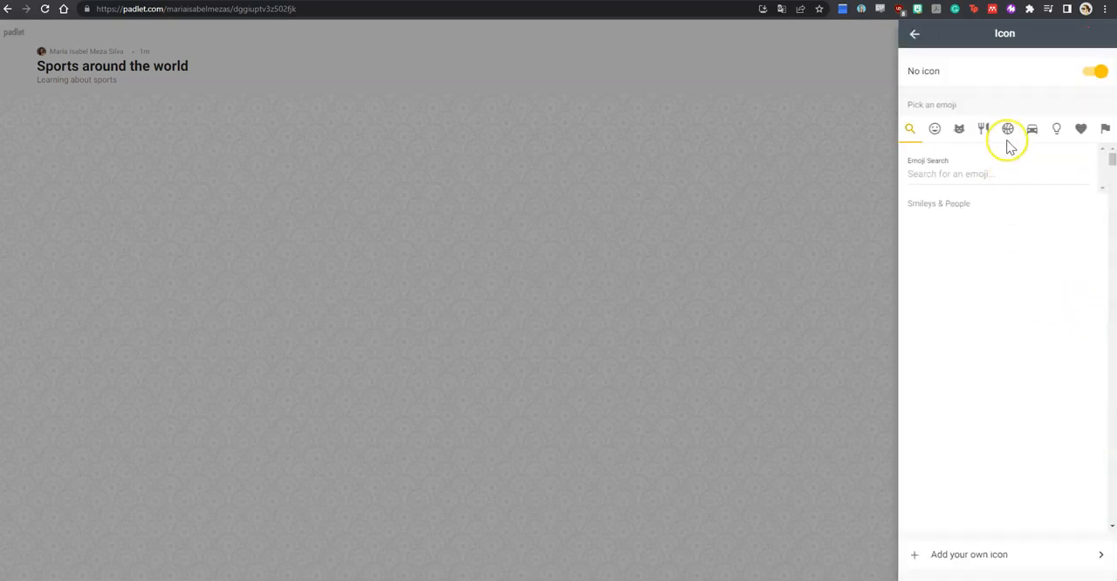
pyautogui.click(931, 97)
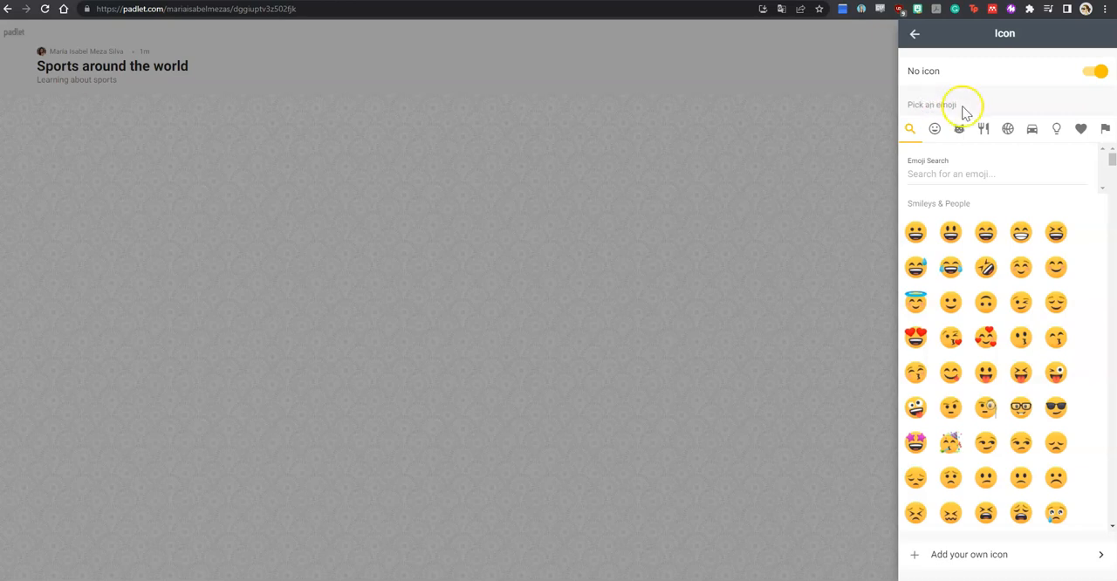
pyautogui.click(1008, 131)
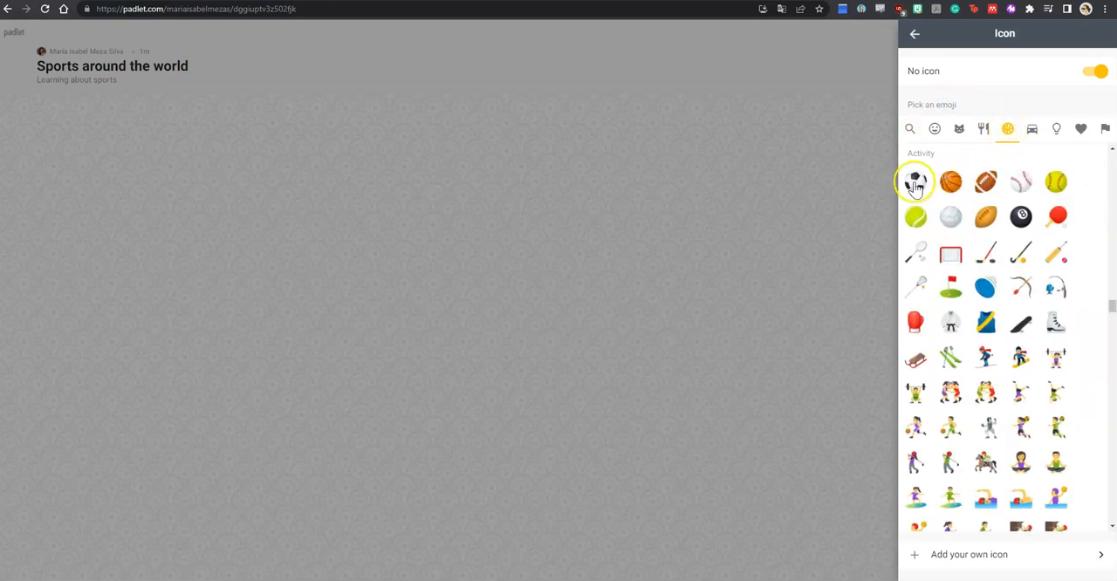
pyautogui.click(915, 183)
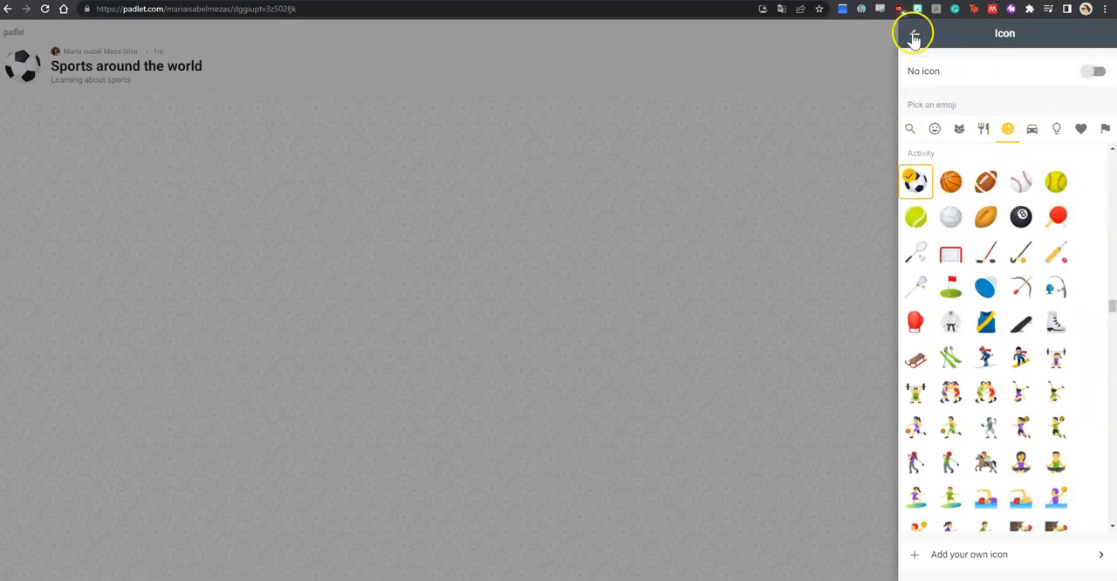
pyautogui.click(1091, 73)
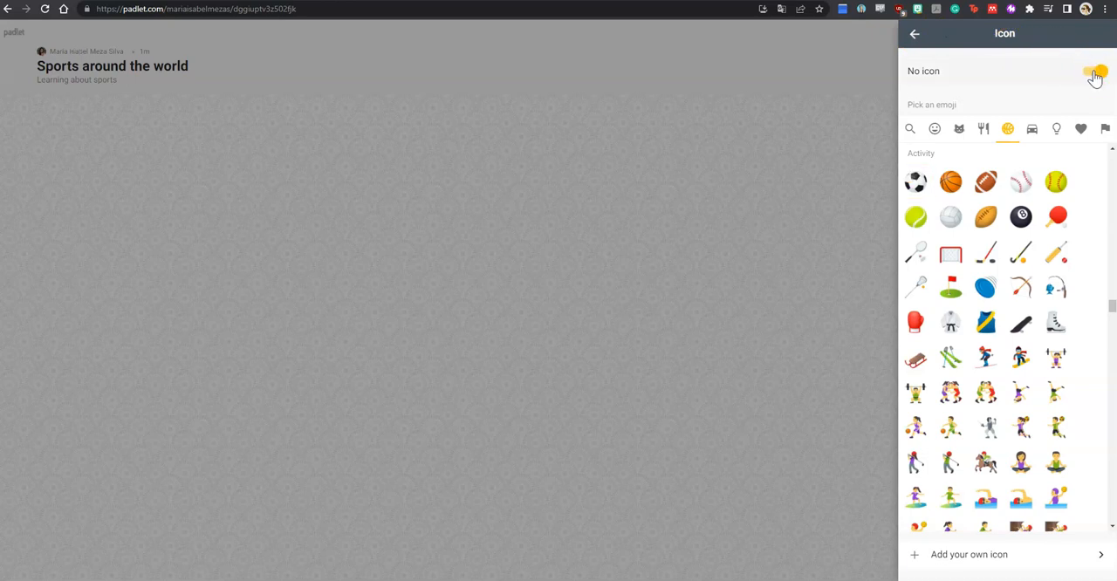
pyautogui.click(915, 181)
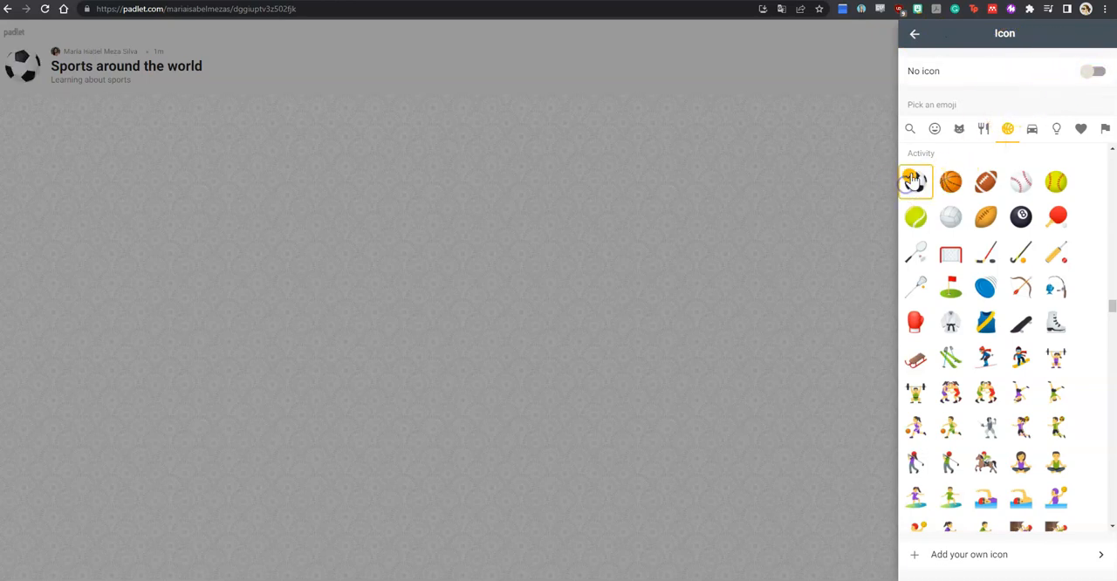
pyautogui.click(914, 37)
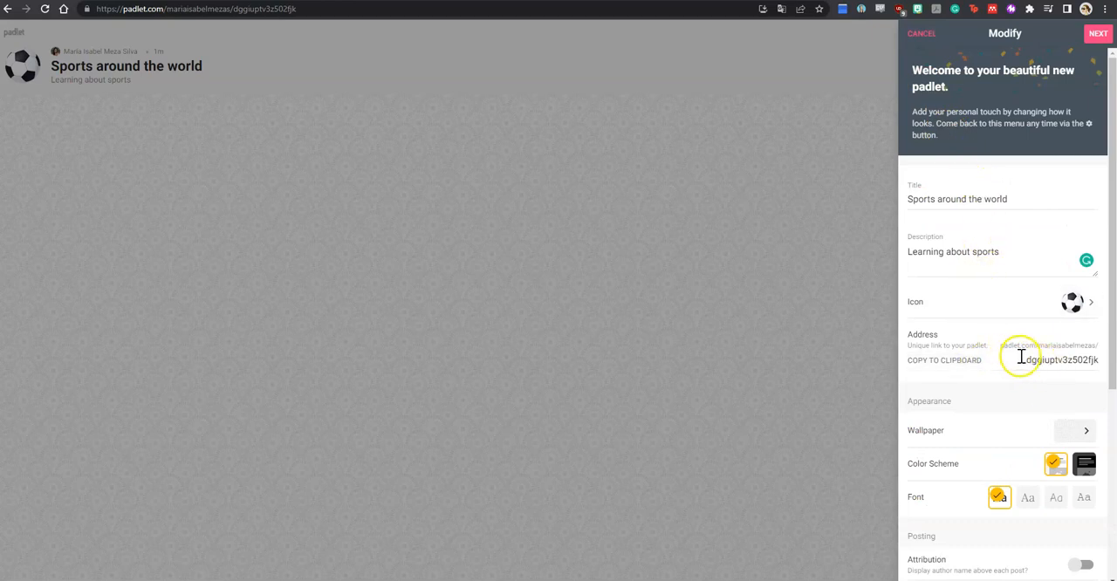
# Step: Copy the padlet's unique link to the clipboard
pyautogui.moveTo(1022, 360); pyautogui.dragTo(1085, 360)
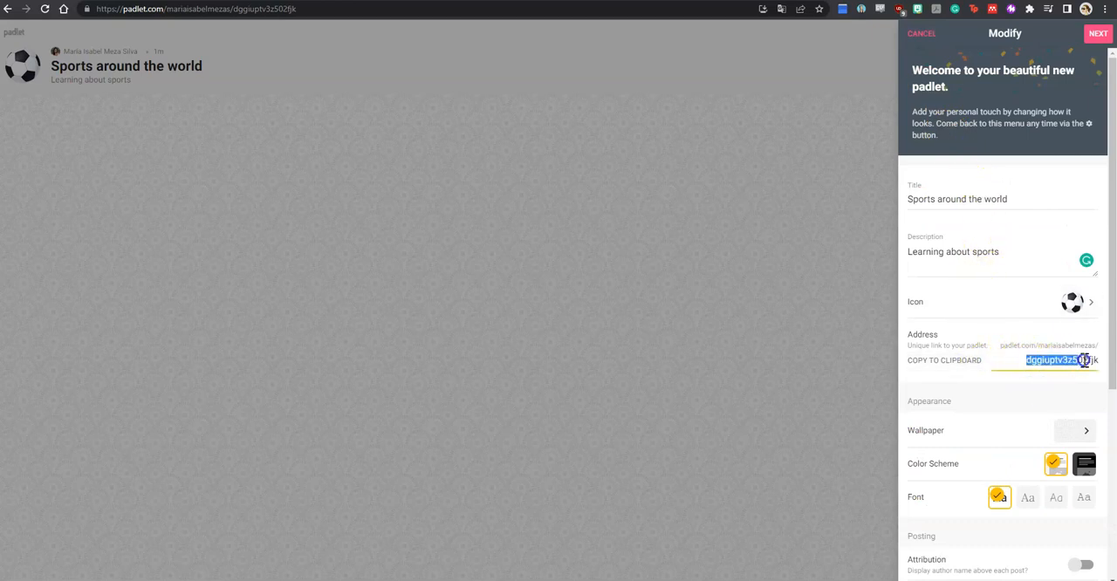
pyautogui.click(976, 360)
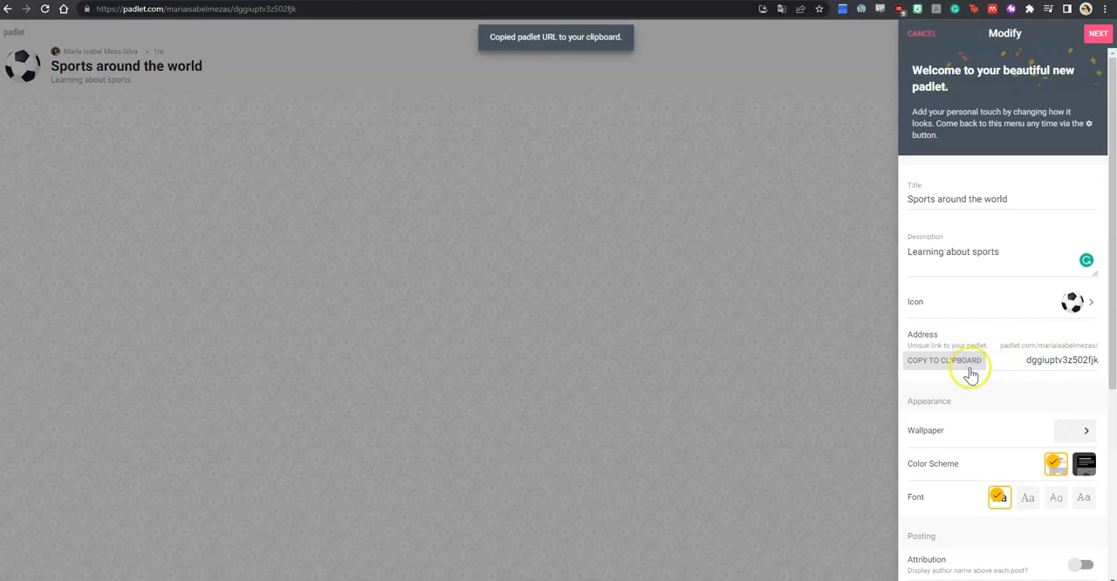
# Step: Set the padlet's wallpaper to the solid orange color and return to the wallpaper categories
pyautogui.scroll(-1, 989, 410)
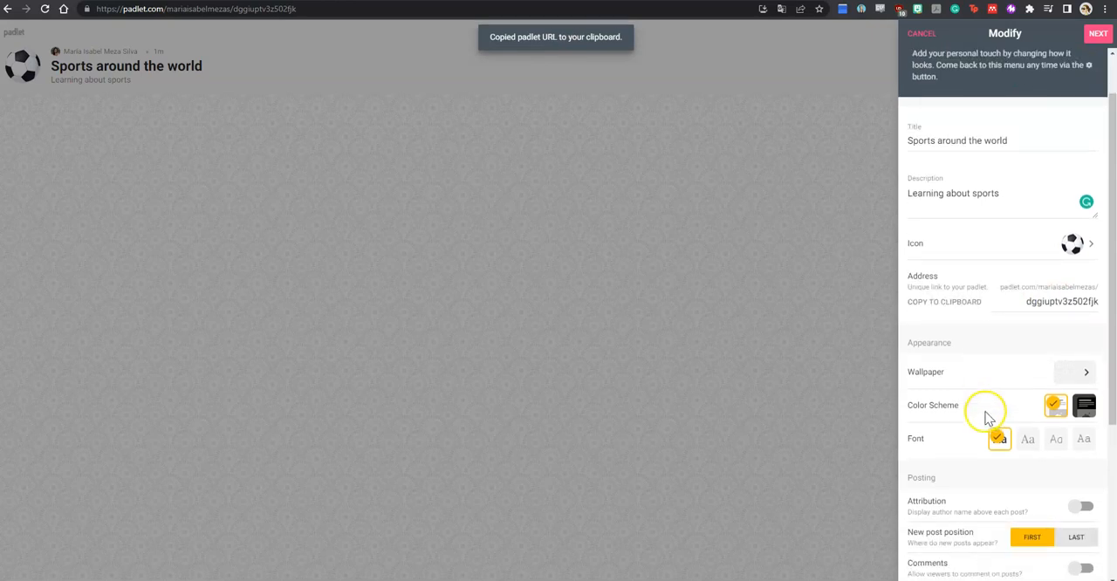
pyautogui.scroll(-1, 930, 349)
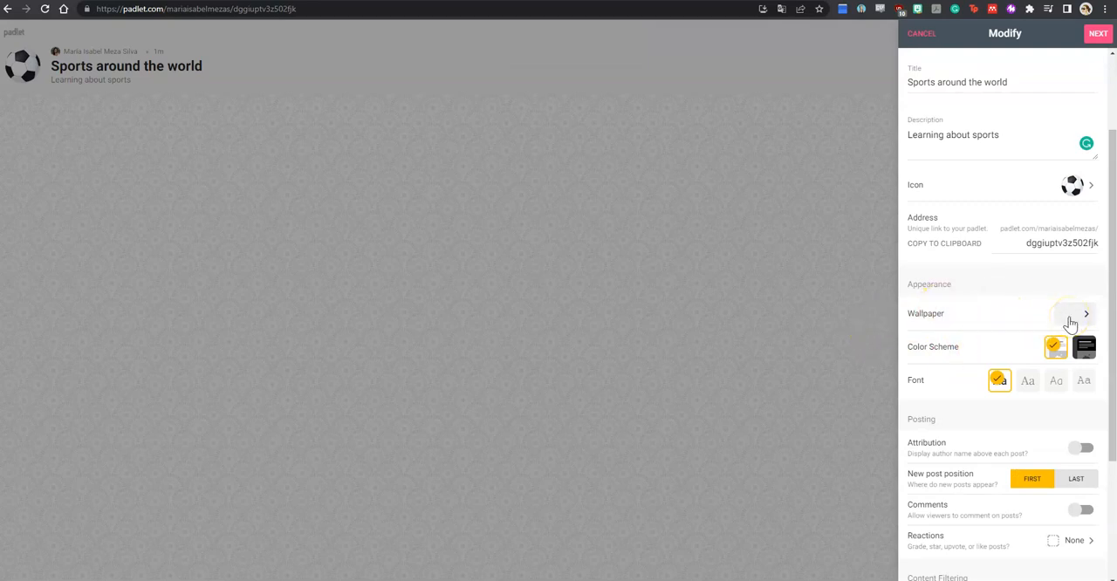
pyautogui.click(1081, 316)
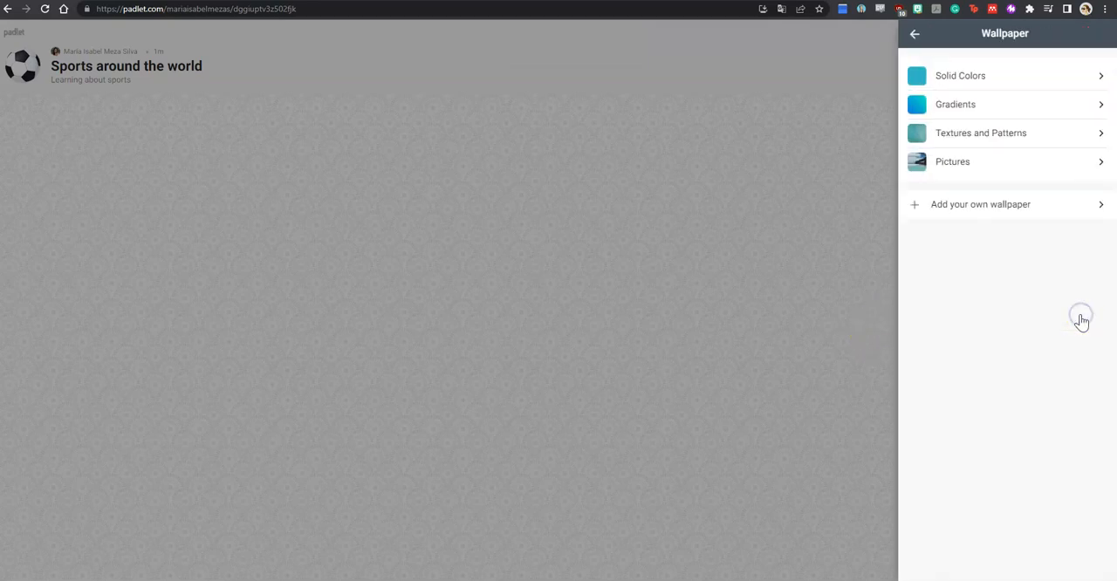
pyautogui.click(974, 79)
pyautogui.scroll(-2, 989, 341)
pyautogui.click(983, 300)
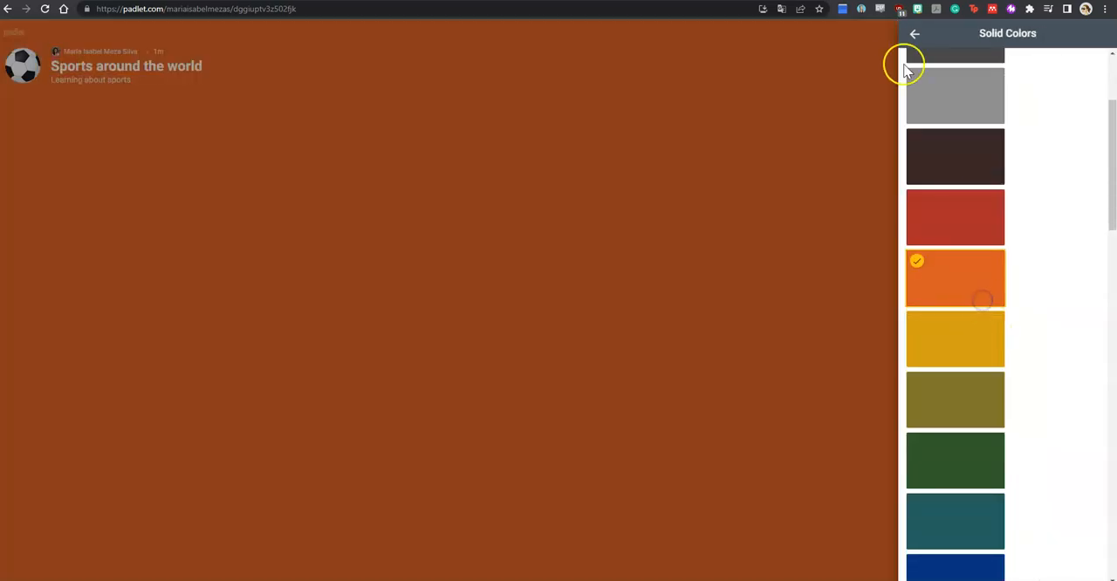
pyautogui.click(914, 34)
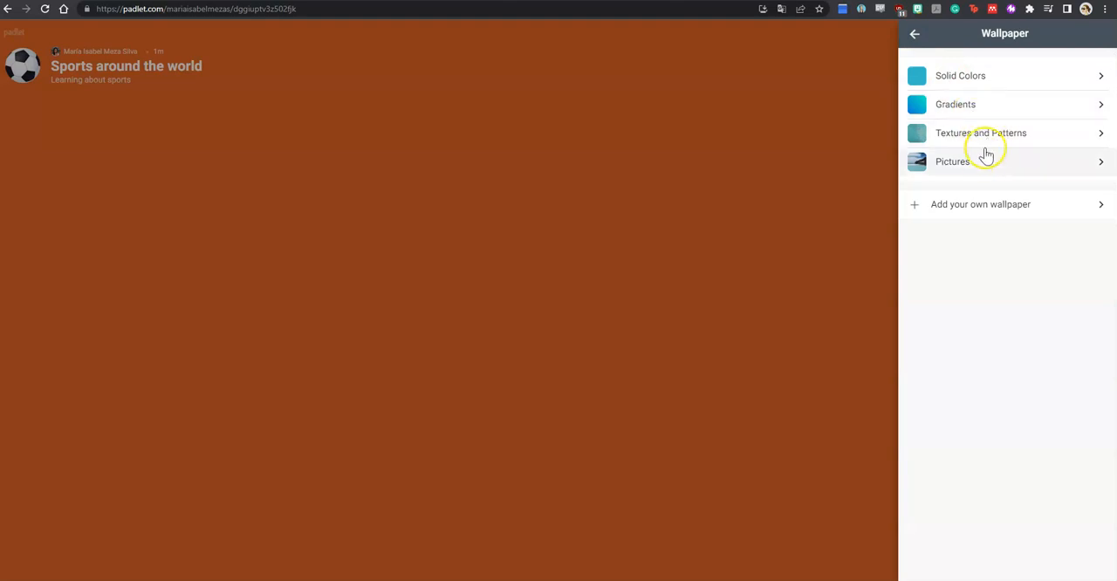
# Step: Open the options for adding a custom wallpaper to the padlet
pyautogui.click(978, 210)
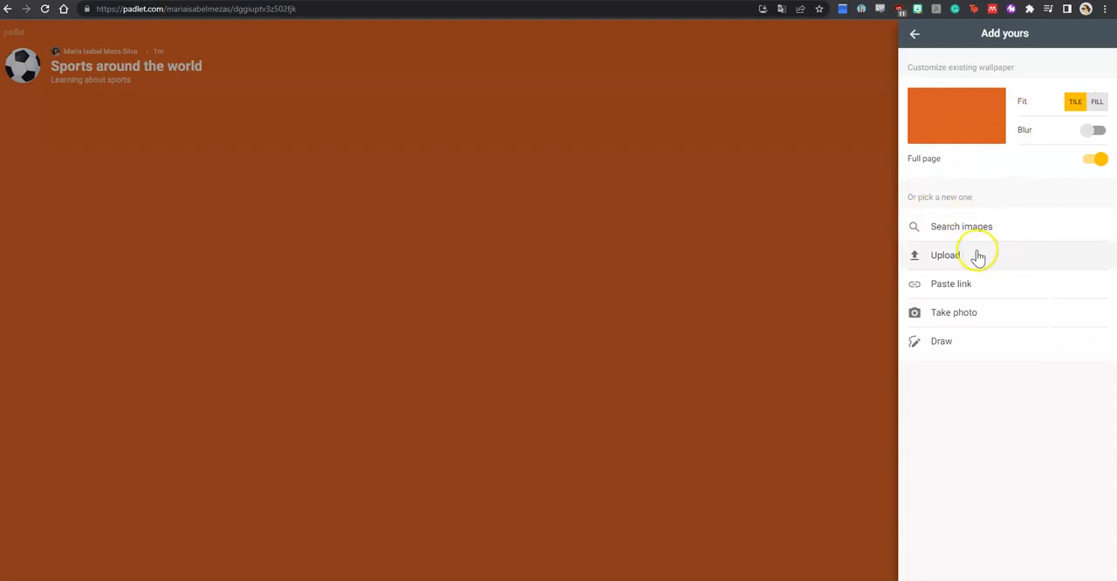
pyautogui.click(974, 234)
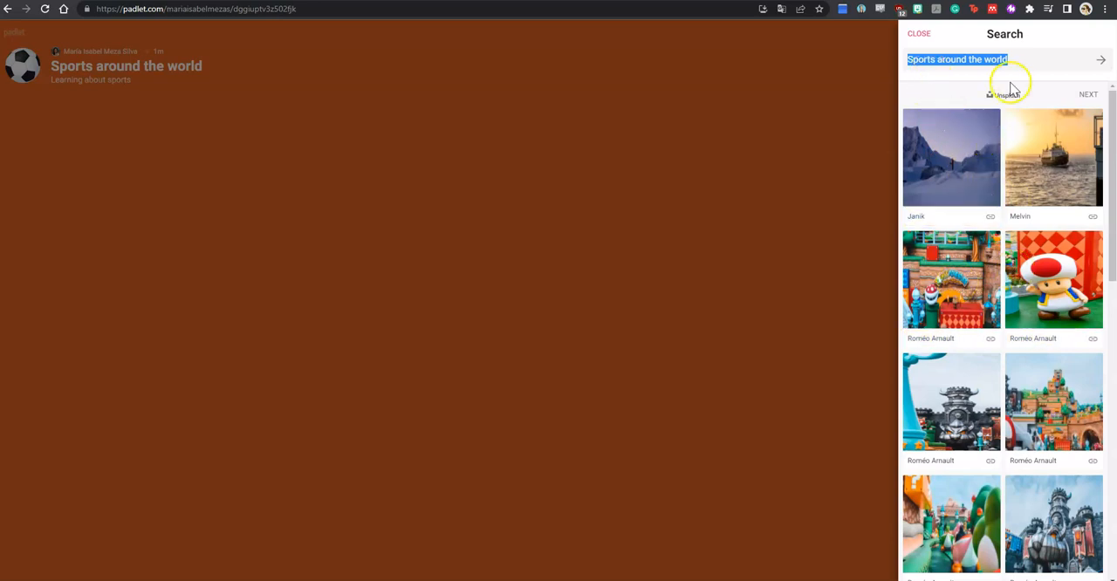
pyautogui.click(1033, 62)
pyautogui.click(857, 59)
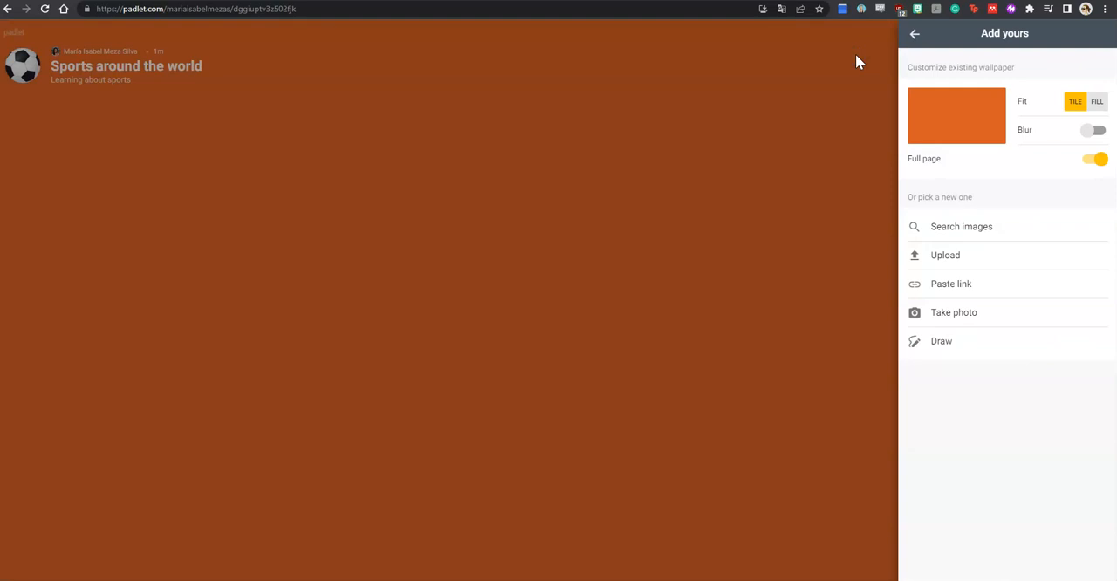
# Step: Search images for "sports", set the grass field with the white line as wallpaper, and return to the padlet settings
pyautogui.click(1005, 231)
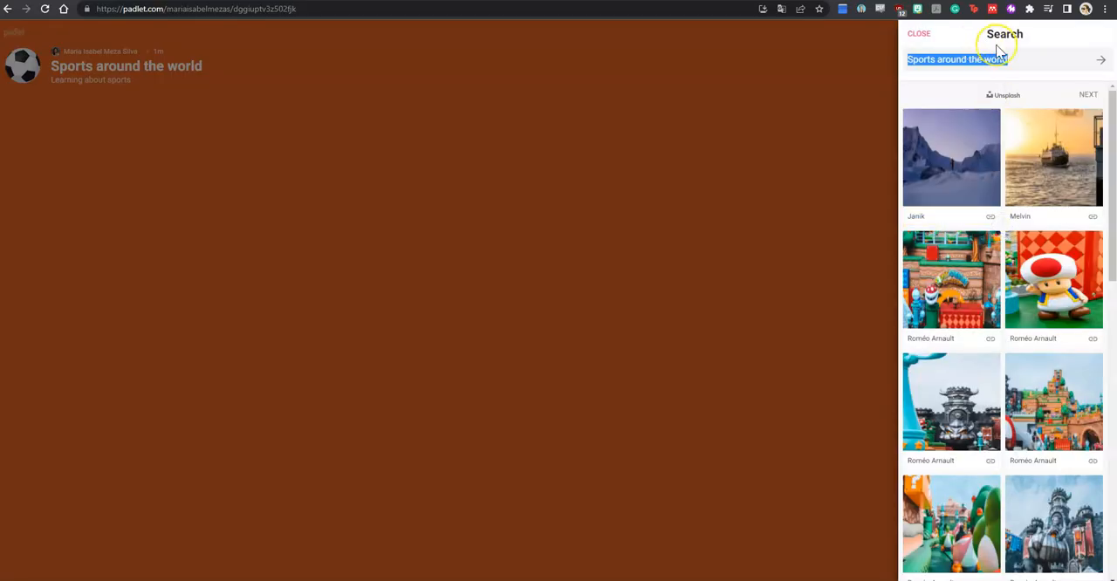
pyautogui.write('sports')
pyautogui.press('Return')
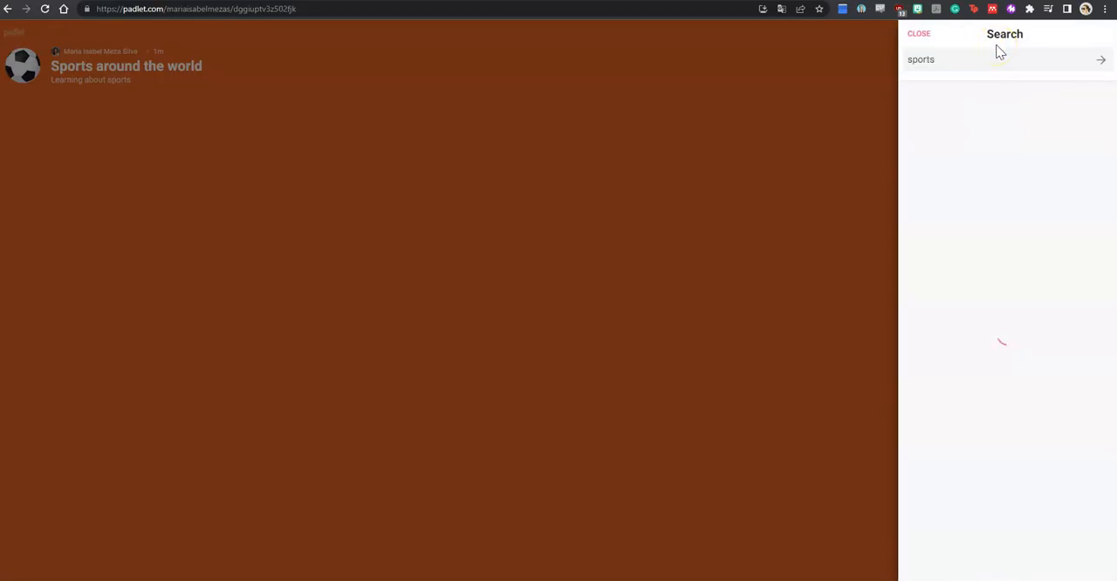
pyautogui.scroll(-3, 1030, 262)
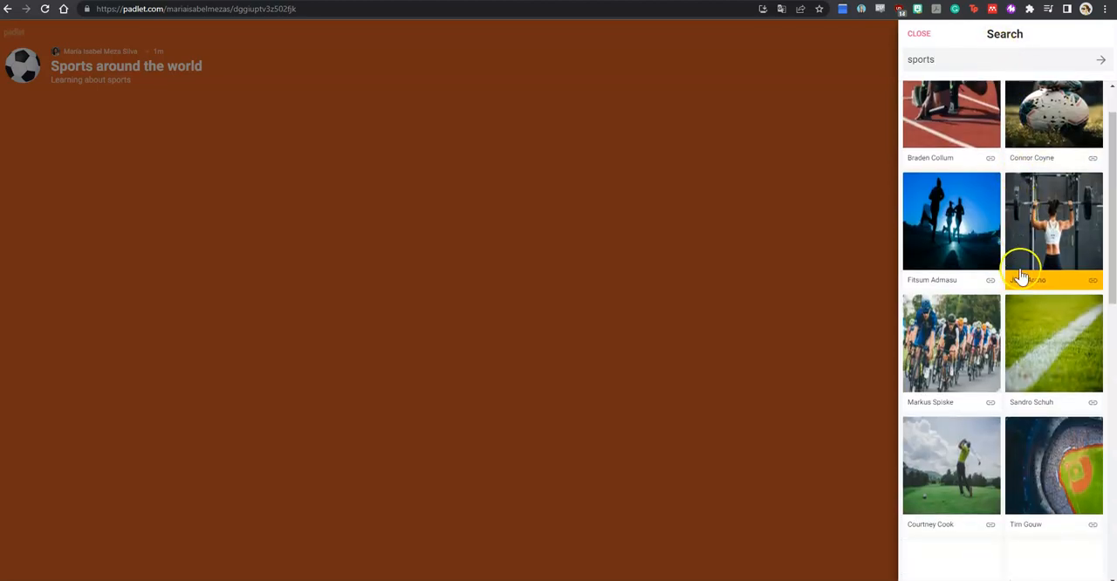
pyautogui.click(1044, 283)
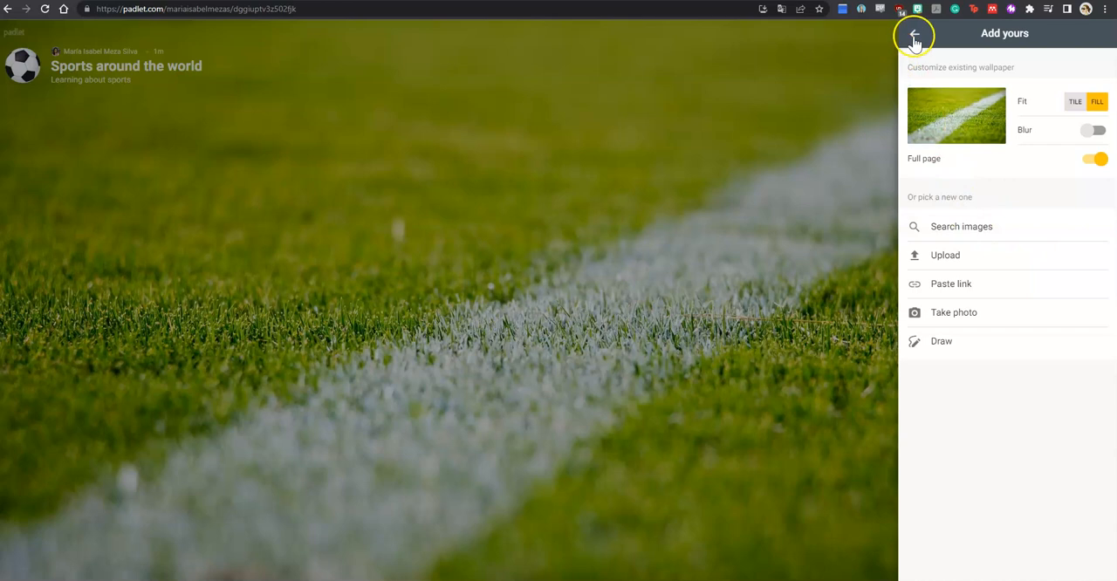
pyautogui.click(915, 33)
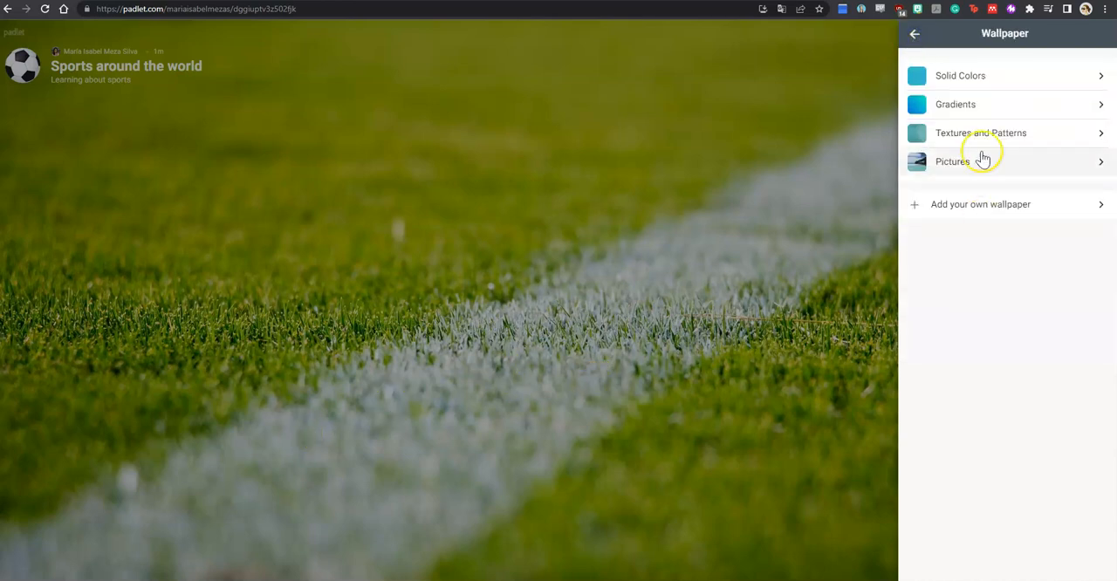
pyautogui.click(917, 35)
# Step: Try the dark color scheme and switch back to the light one
pyautogui.scroll(-1, 992, 344)
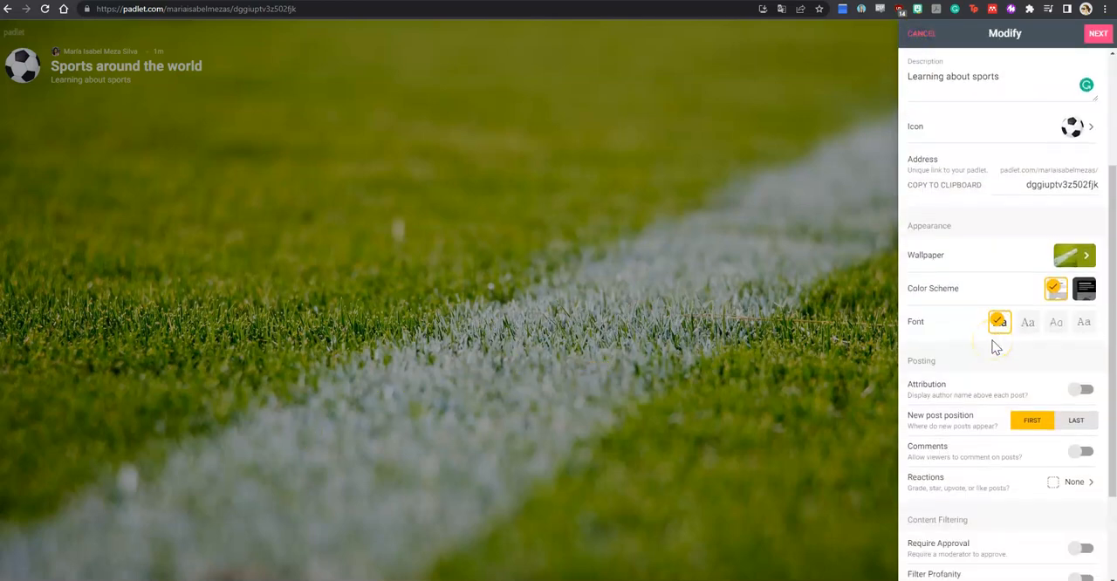
pyautogui.click(1087, 291)
pyautogui.click(1062, 295)
# Step: Try the Last position for new posts and set it back to First
pyautogui.scroll(-2, 1036, 323)
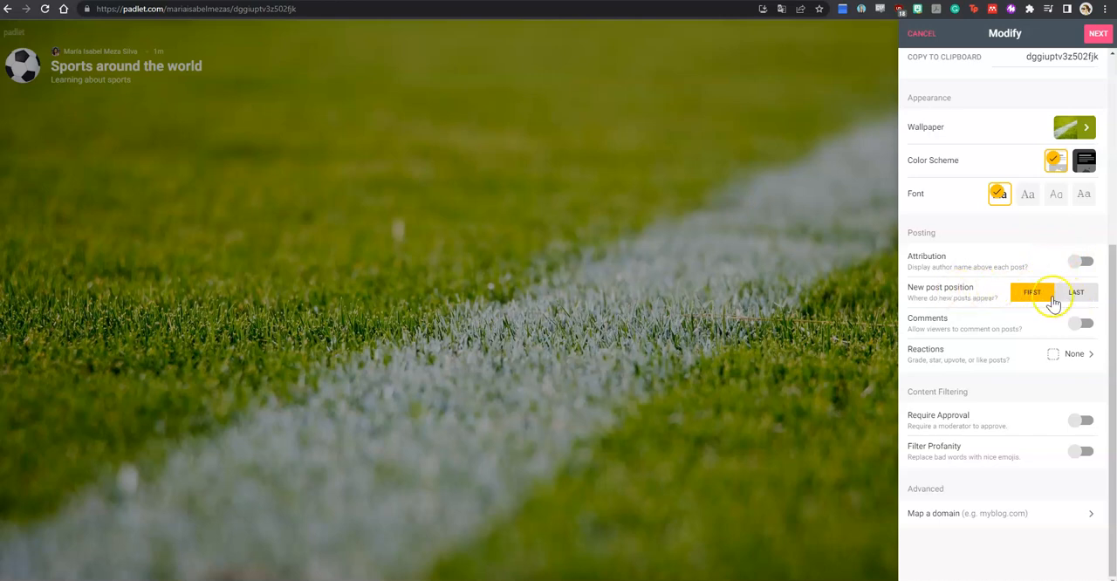
pyautogui.click(1089, 299)
pyautogui.click(1039, 294)
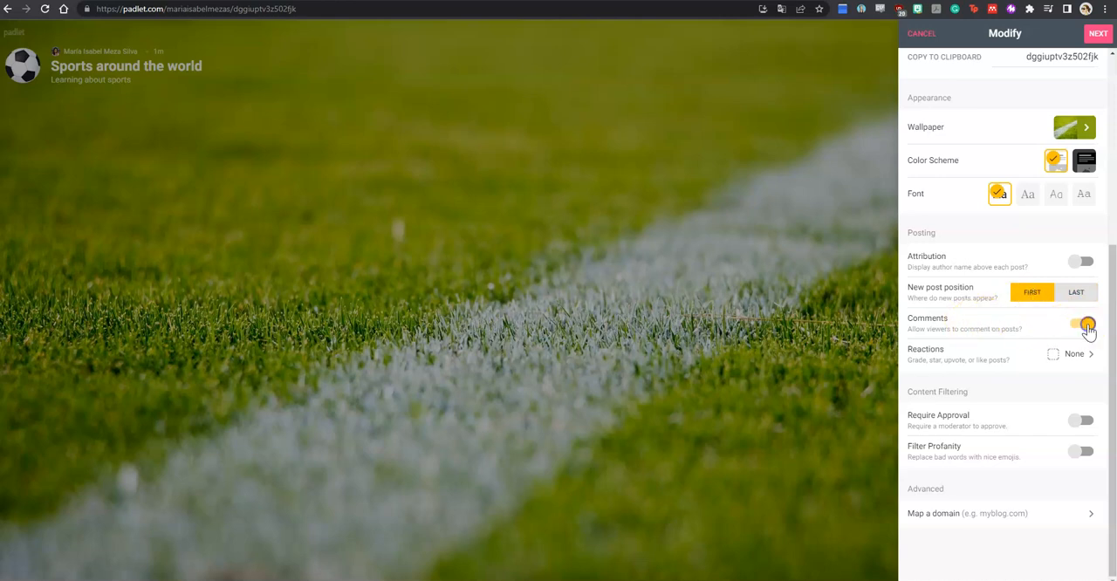
# Step: Set the padlet's post reactions to Star after trying Like and Vote, and return to the settings
pyautogui.click(1074, 353)
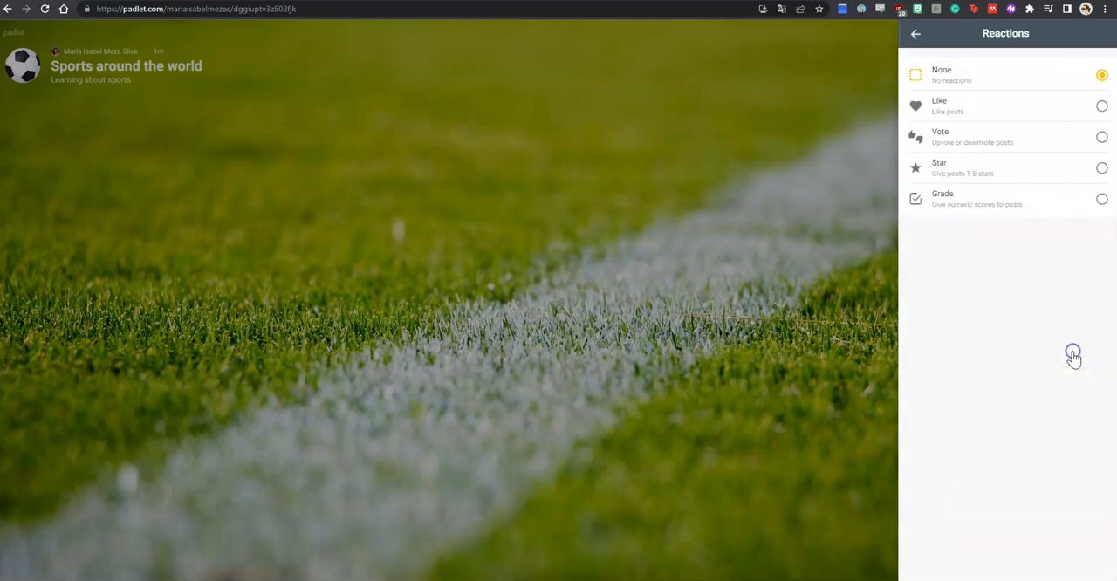
pyautogui.click(1044, 114)
pyautogui.click(1018, 138)
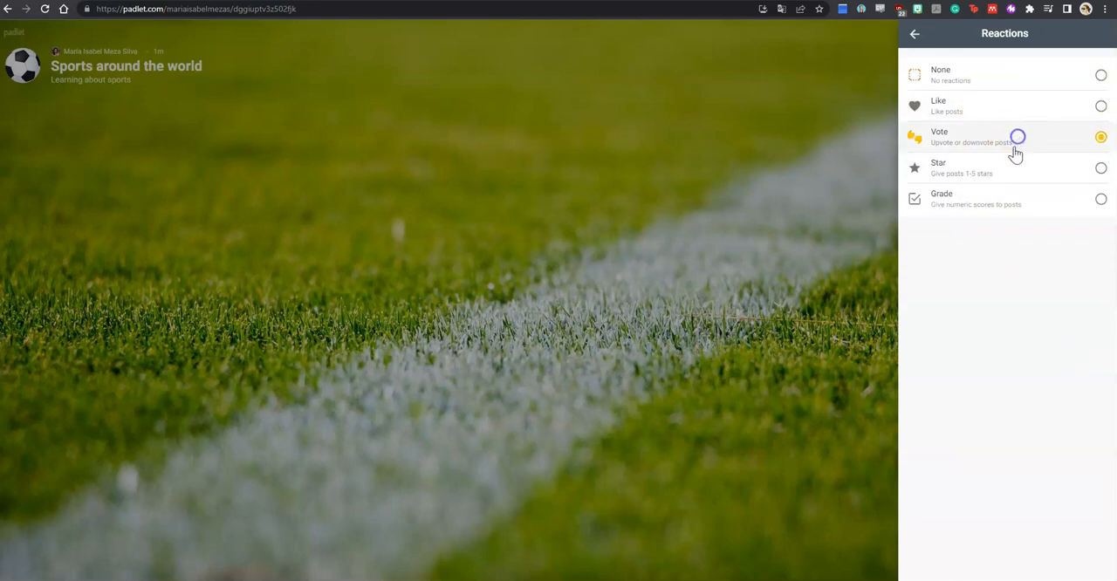
pyautogui.click(1008, 173)
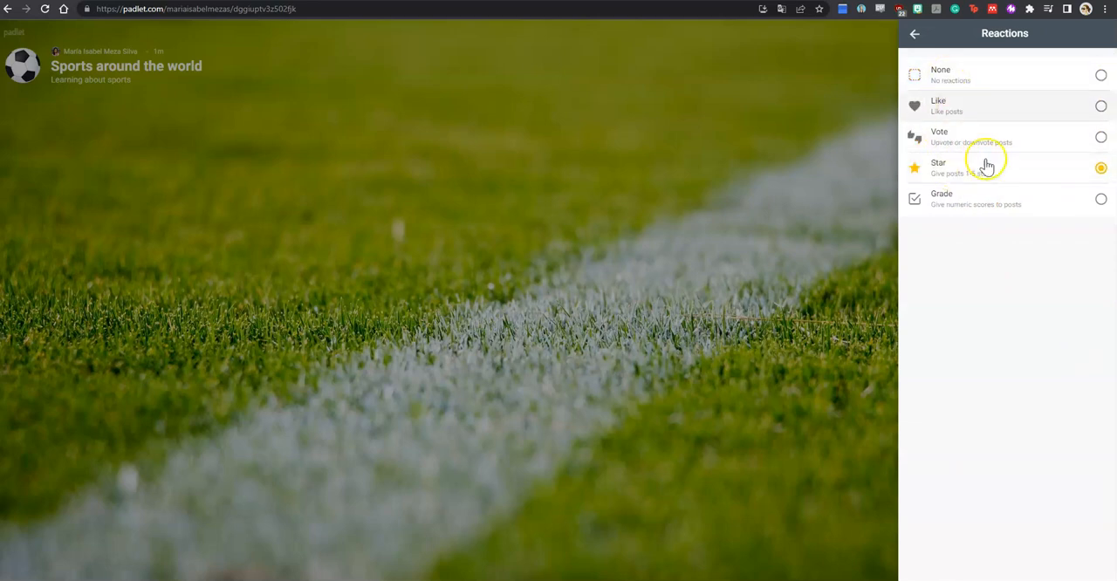
pyautogui.click(915, 39)
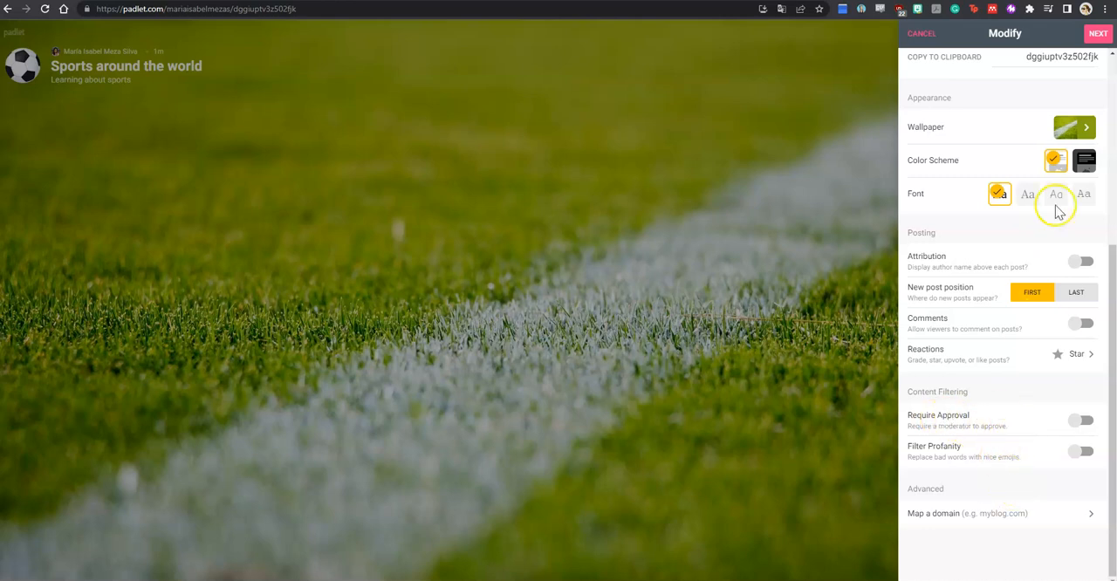
# Step: Finish the padlet setup and start a new post on the wall
pyautogui.click(1092, 39)
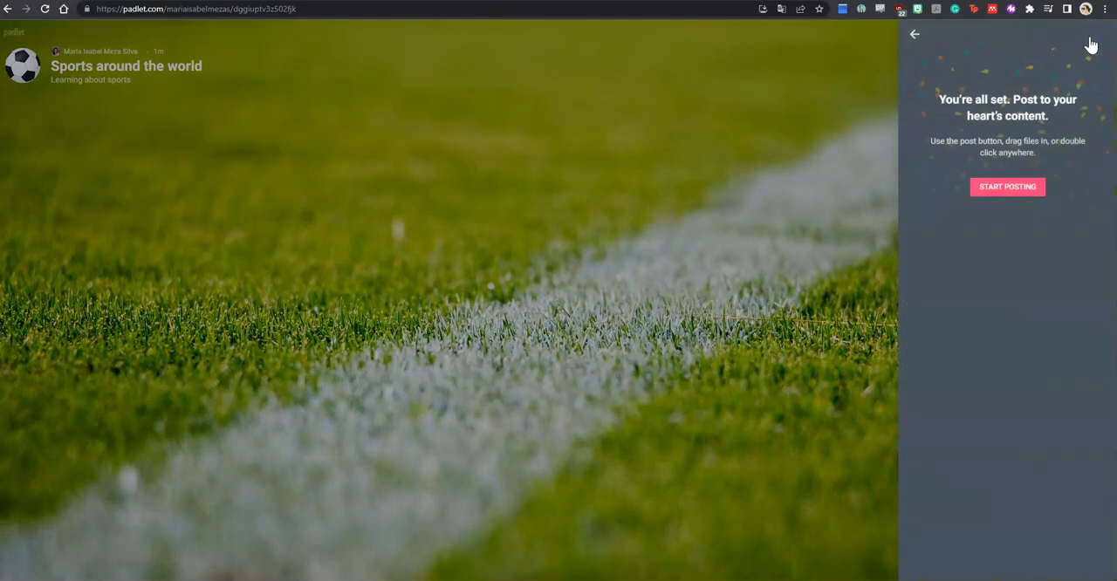
pyautogui.click(1013, 188)
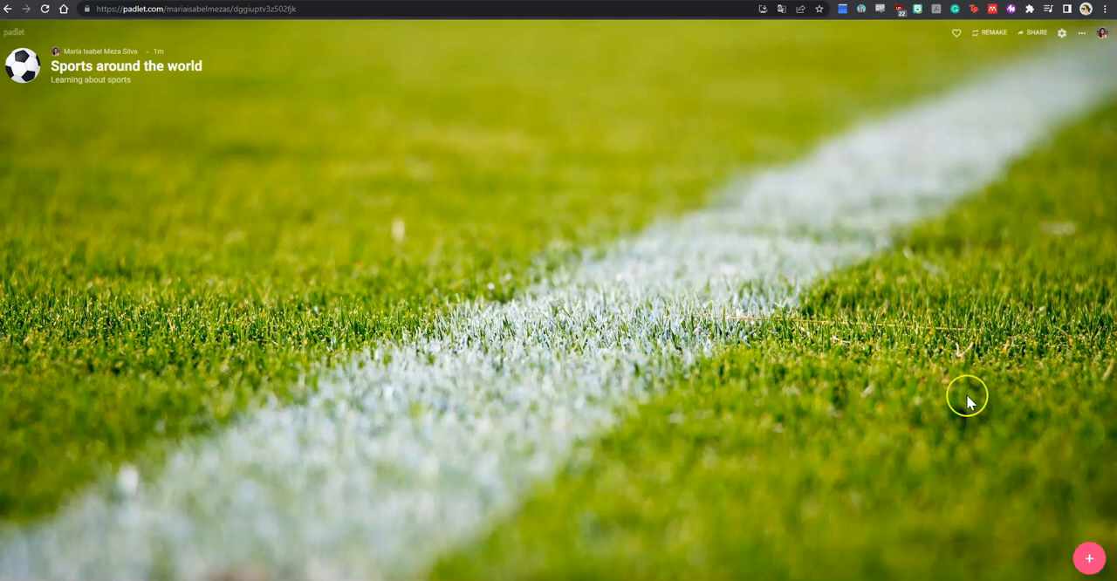
pyautogui.click(1091, 560)
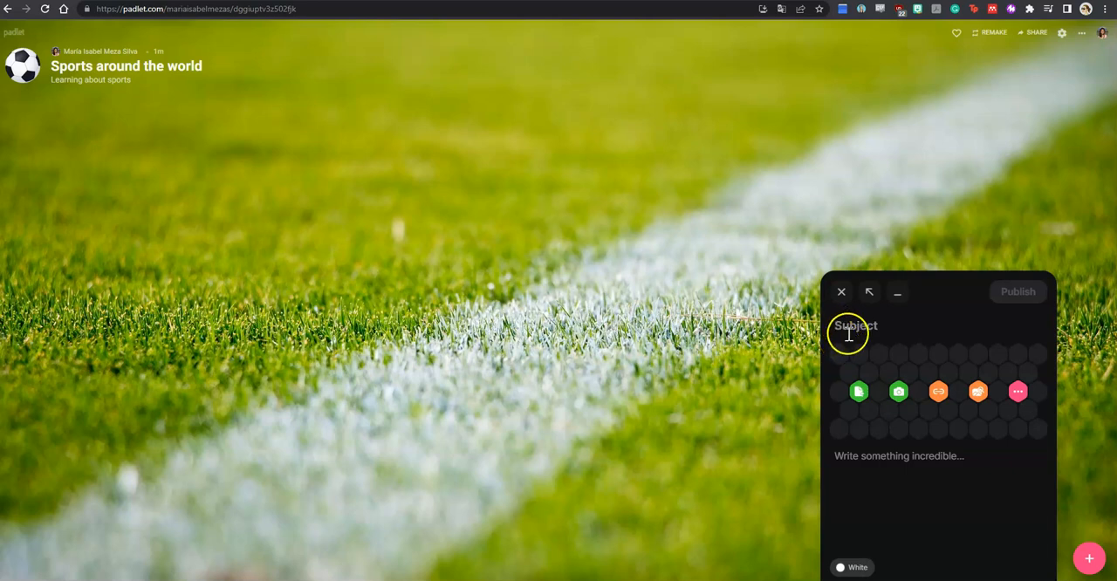
# Step: Expand the full set of attachment types for the post and allow the site to access the clipboard
pyautogui.click(860, 392)
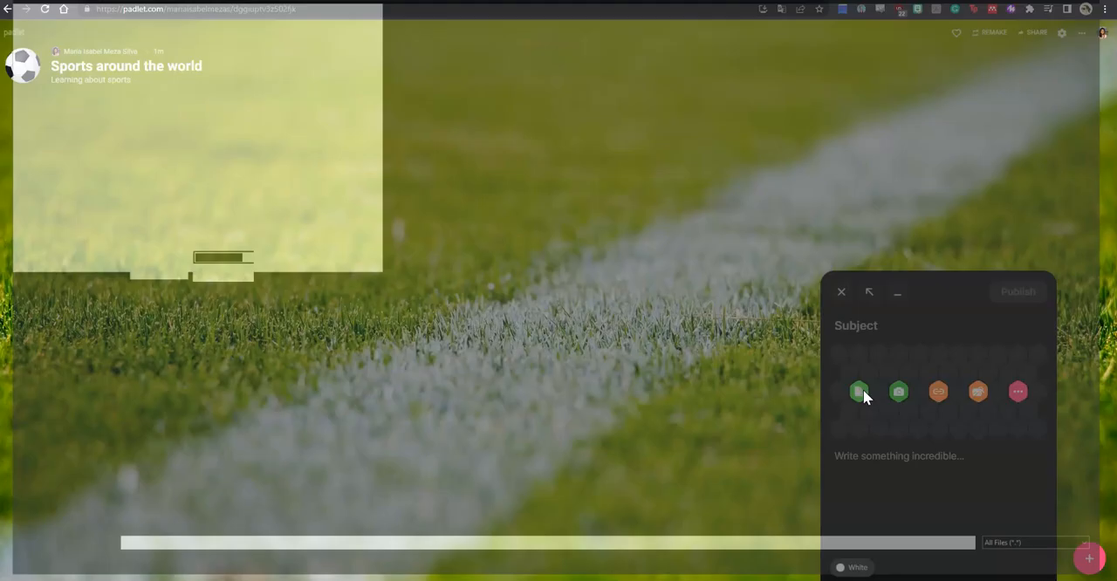
pyautogui.click(1073, 568)
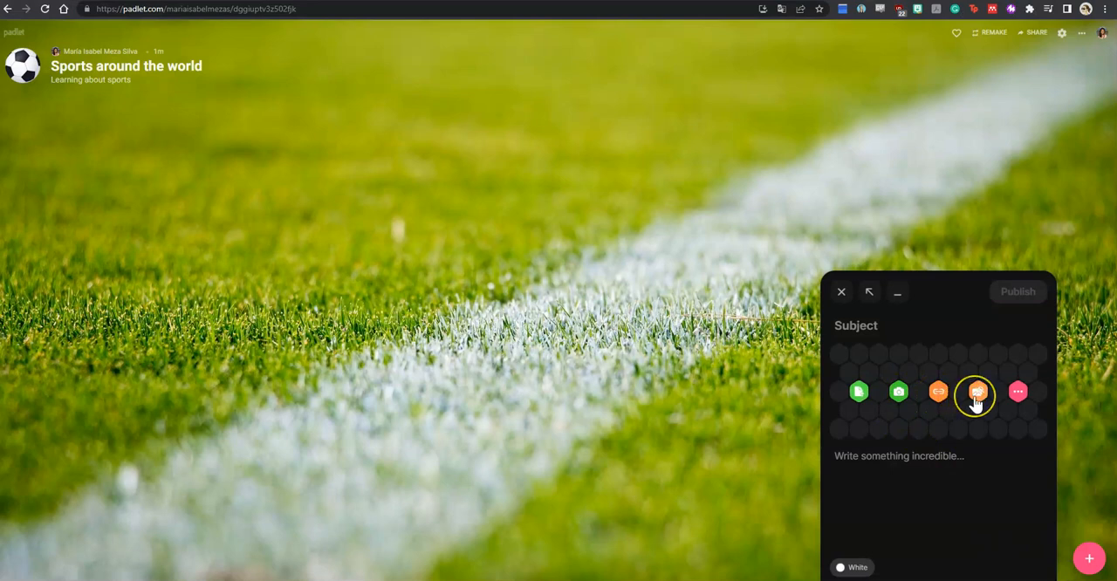
pyautogui.click(1017, 392)
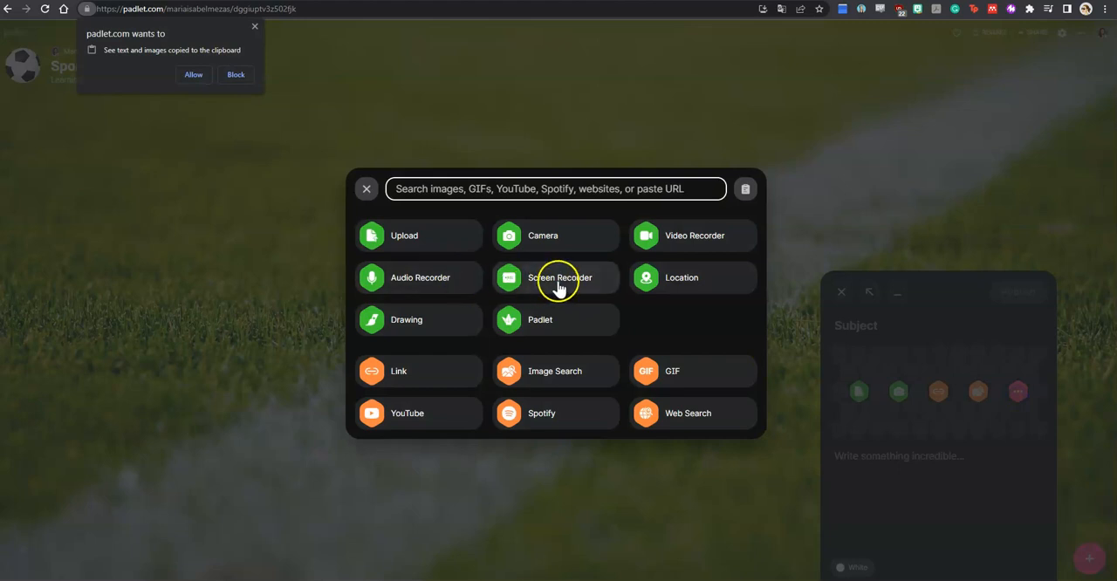
pyautogui.click(194, 74)
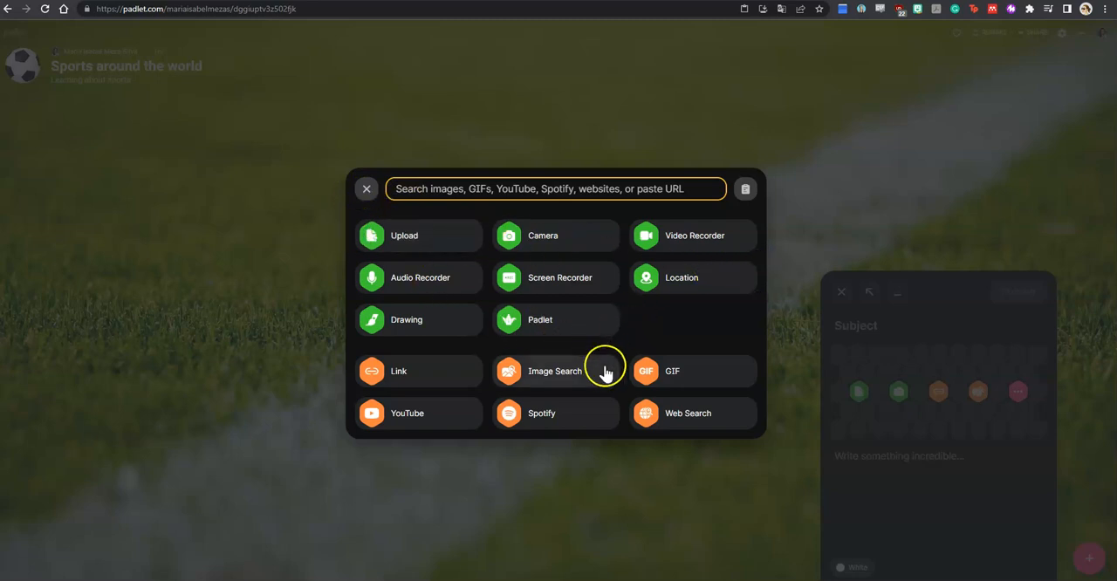
# Step: Search images for "olympics" and attach the Olympic rings picture to the post
pyautogui.click(605, 373)
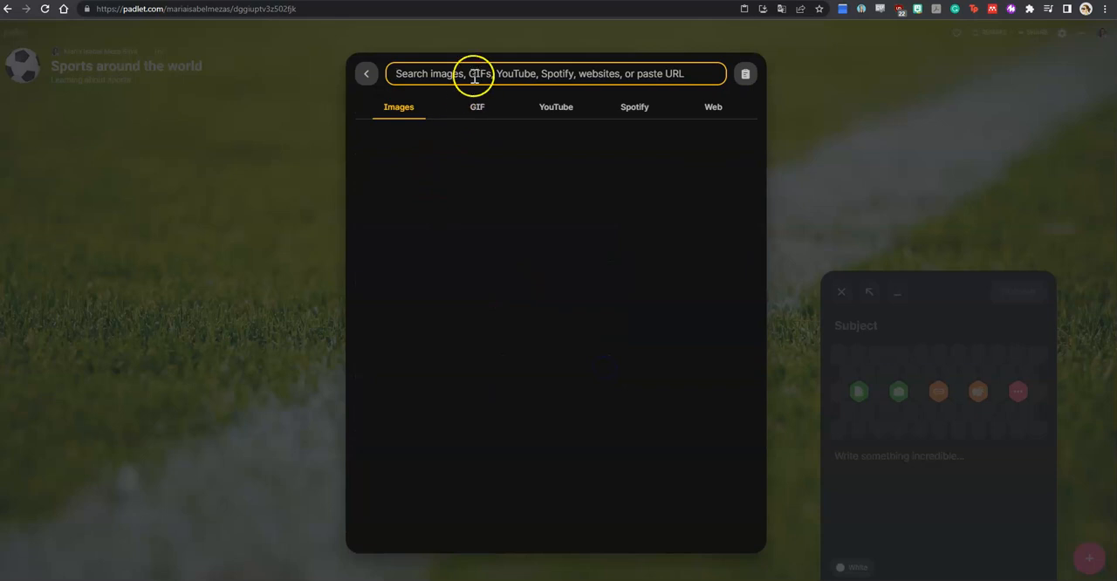
pyautogui.write('olympics')
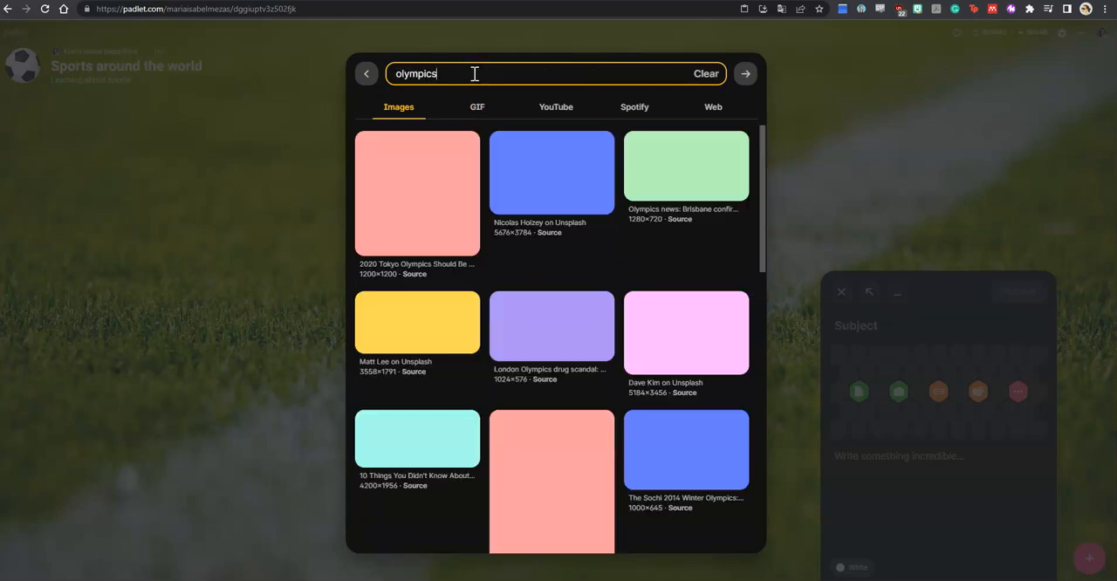
pyautogui.click(469, 116)
pyautogui.click(472, 212)
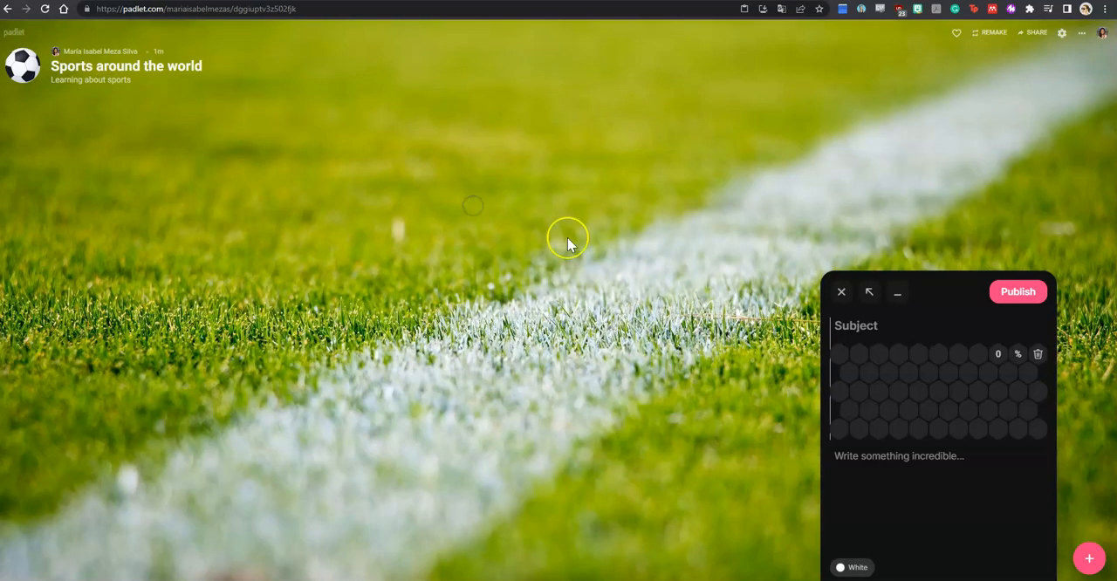
# Step: Enter the subject "Which is your favourite sport in the Olympics?" for the post and publish it
pyautogui.click(858, 278)
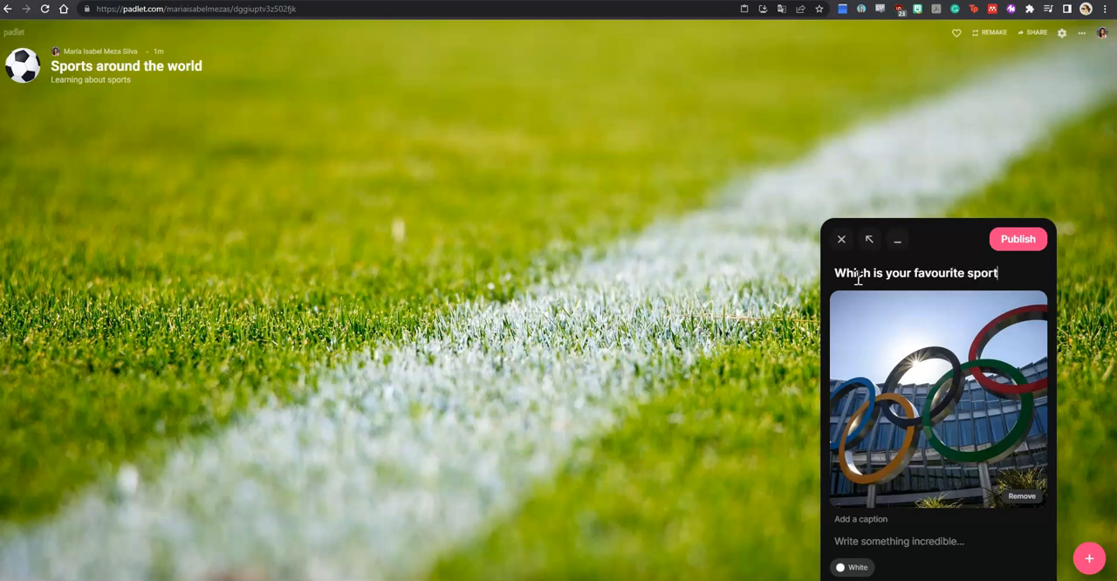
pyautogui.write('Olympics?')
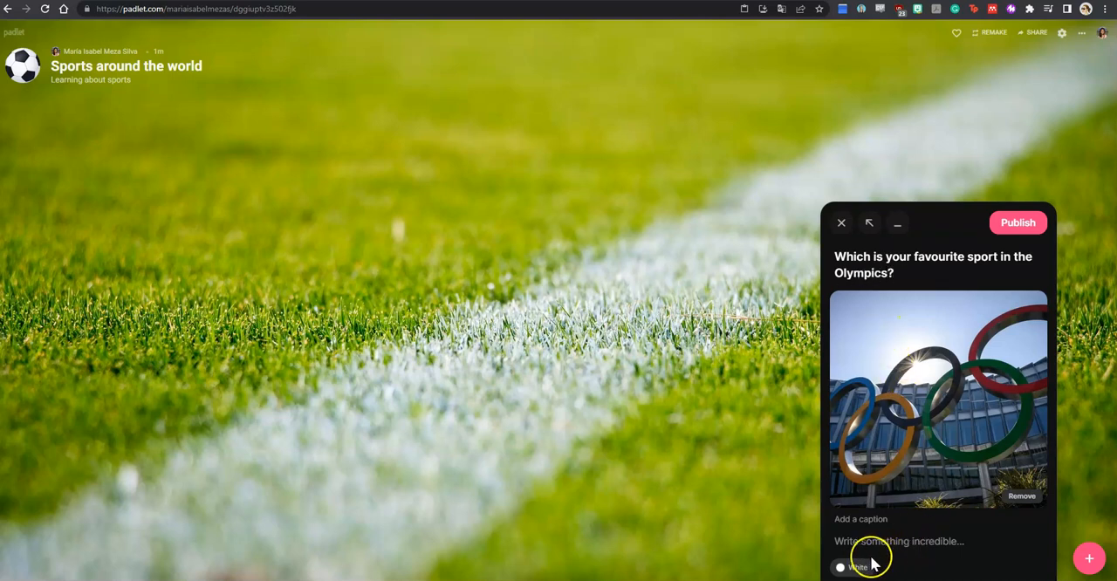
pyautogui.click(1015, 222)
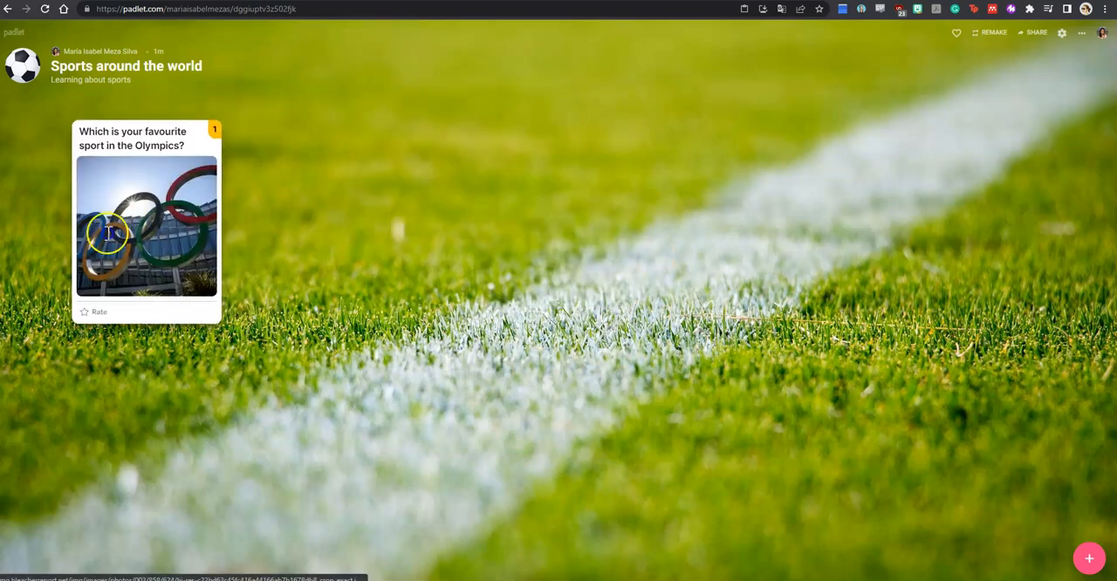
# Step: Move the Olympics post to the upper middle of the wall
pyautogui.moveTo(90, 212); pyautogui.dragTo(89, 211)
pyautogui.moveTo(562, 211); pyautogui.dragTo(49, 177)
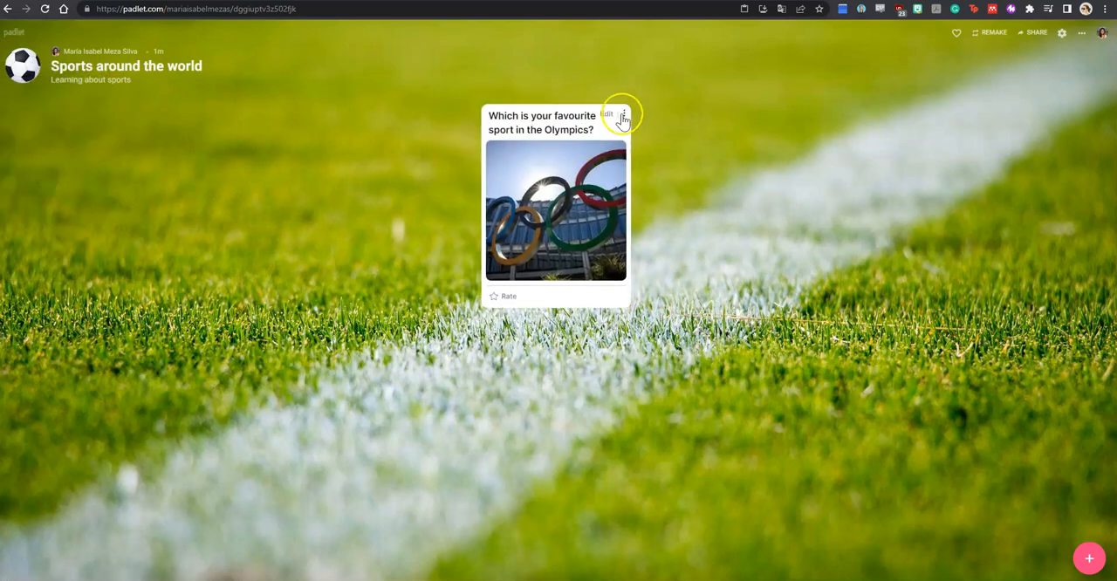
# Step: Review the Olympics post's available actions and its star rating scale, leaving the post unrated
pyautogui.click(626, 116)
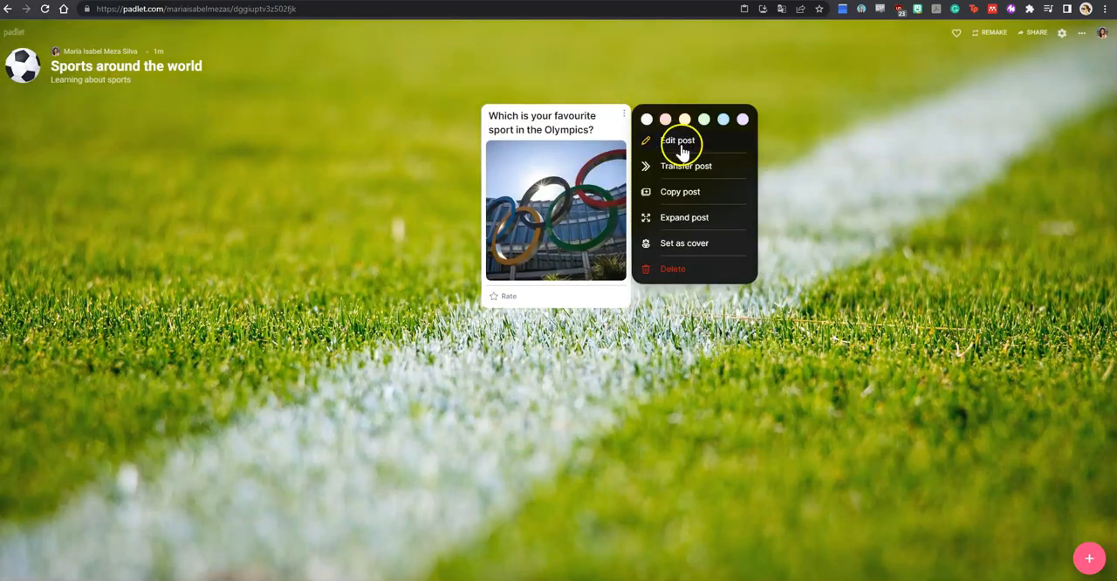
pyautogui.click(609, 98)
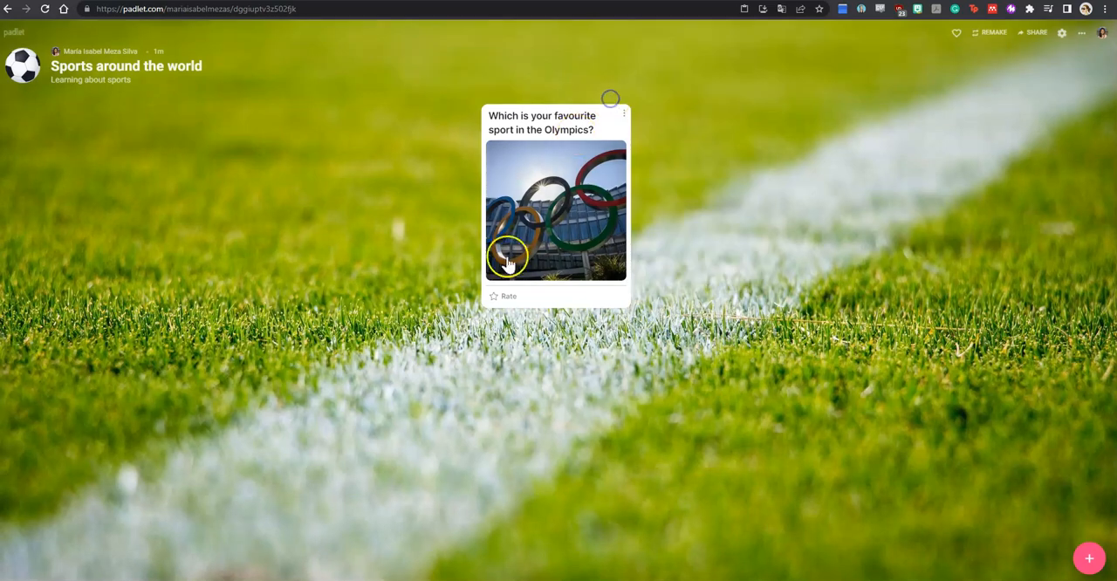
pyautogui.click(492, 299)
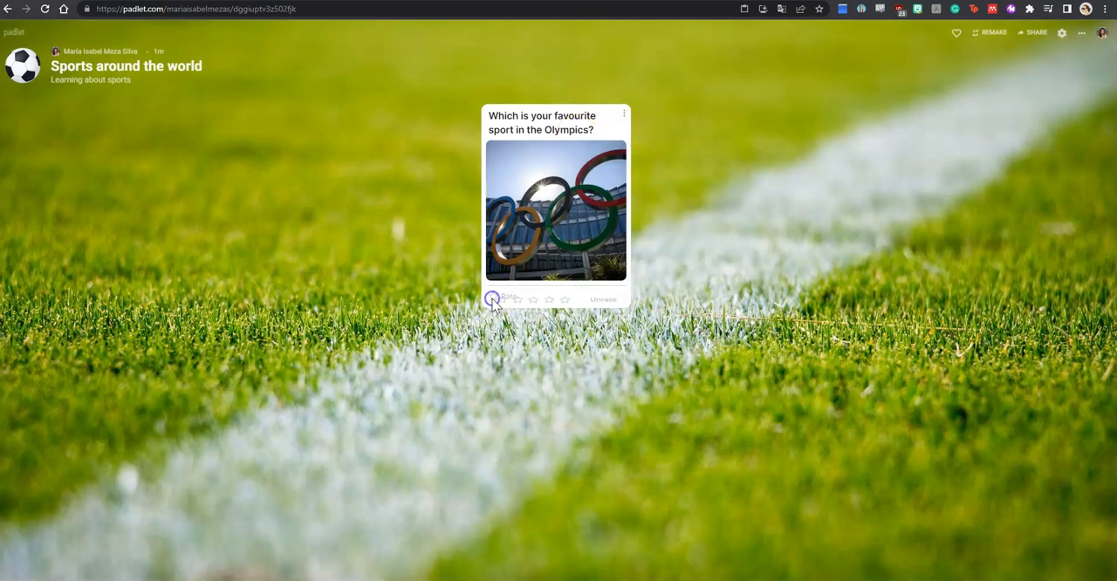
pyautogui.click(594, 303)
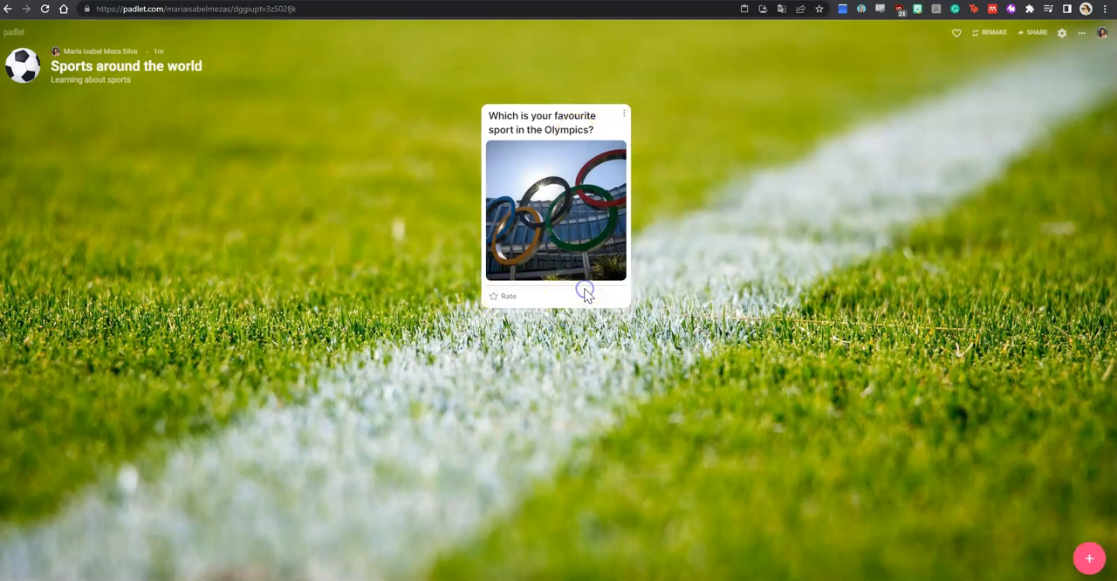
# Step: Reopen the padlet's settings and review its appearance and posting options
pyautogui.click(1102, 33)
pyautogui.click(1058, 37)
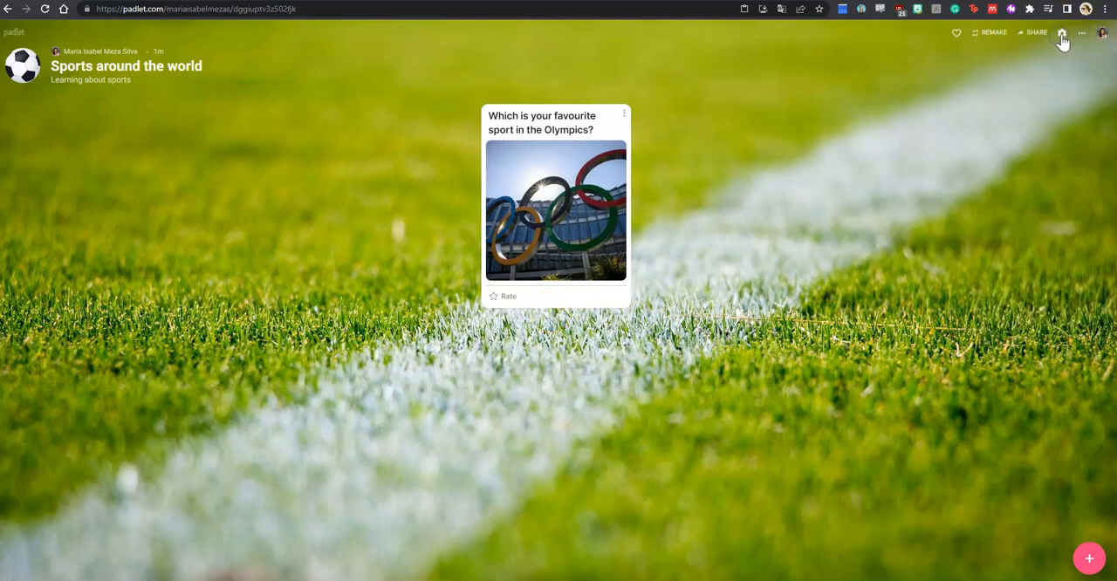
pyautogui.click(1059, 37)
pyautogui.scroll(-1, 1006, 258)
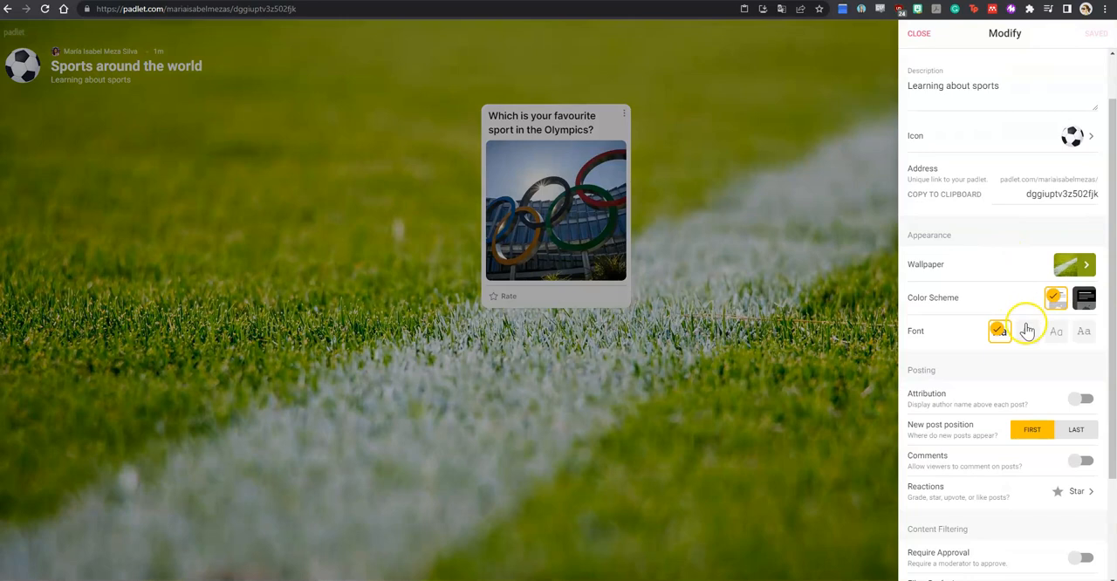
# Step: Allow viewers to comment on the padlet's posts and save the settings
pyautogui.scroll(-1, 1048, 367)
pyautogui.click(1082, 404)
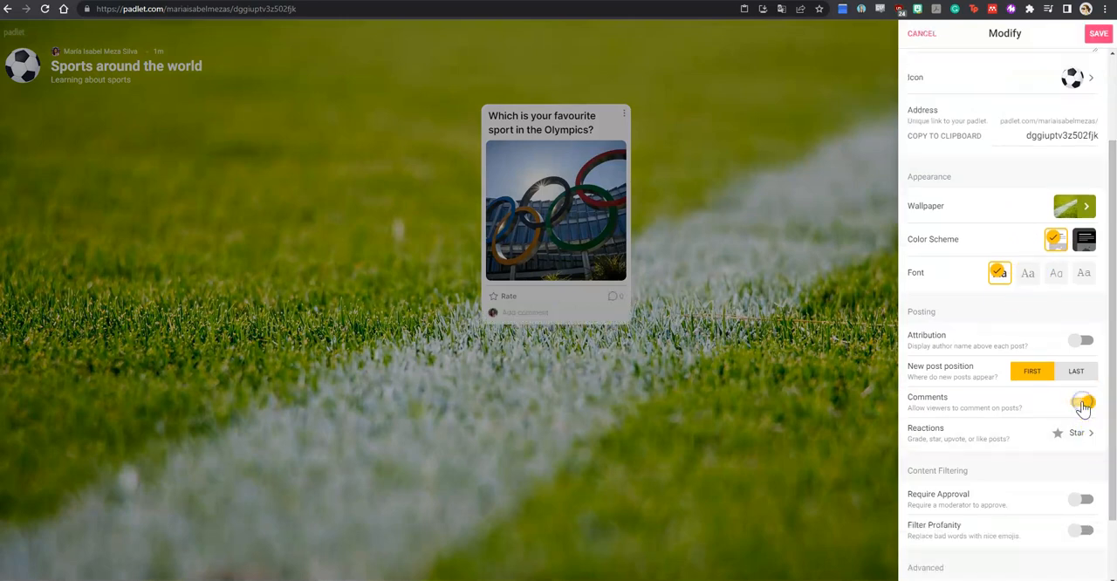
pyautogui.click(1095, 34)
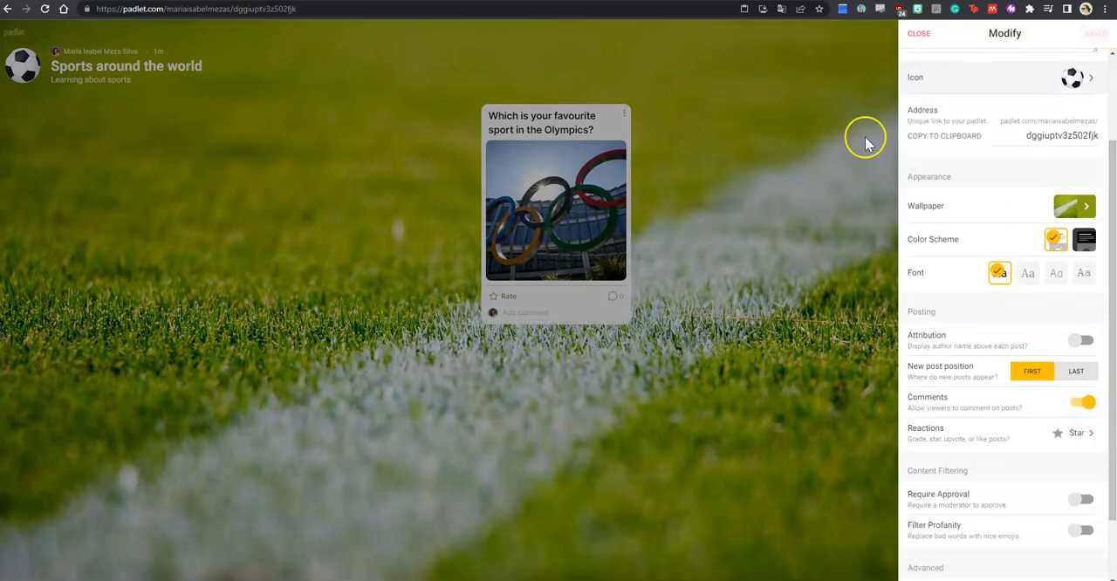
# Step: Add the comment "Tennis!" to the Olympics post
pyautogui.click(533, 327)
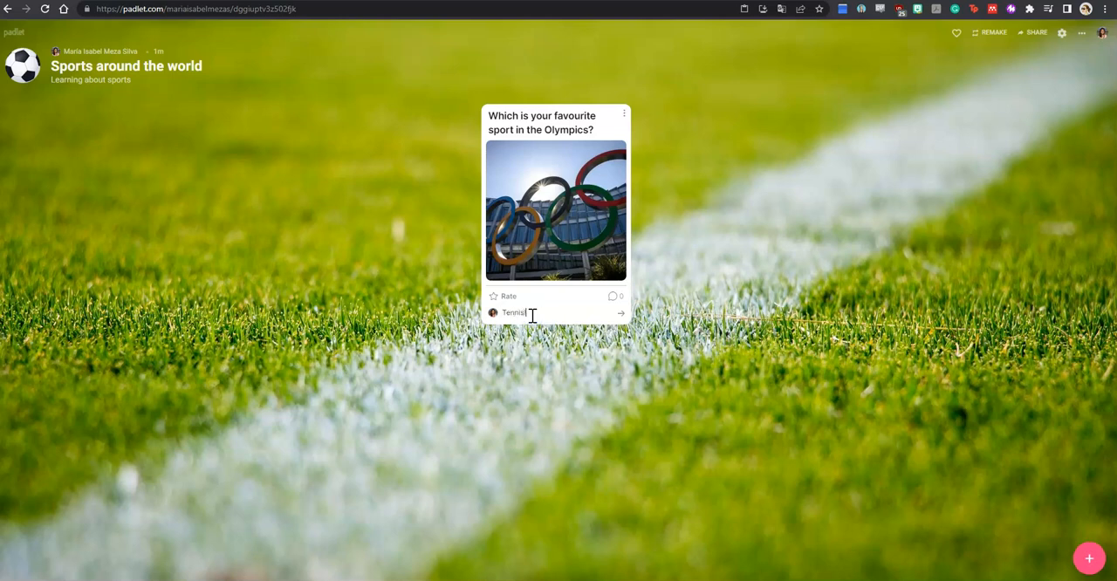
pyautogui.write('Tennis')
pyautogui.press('Return')
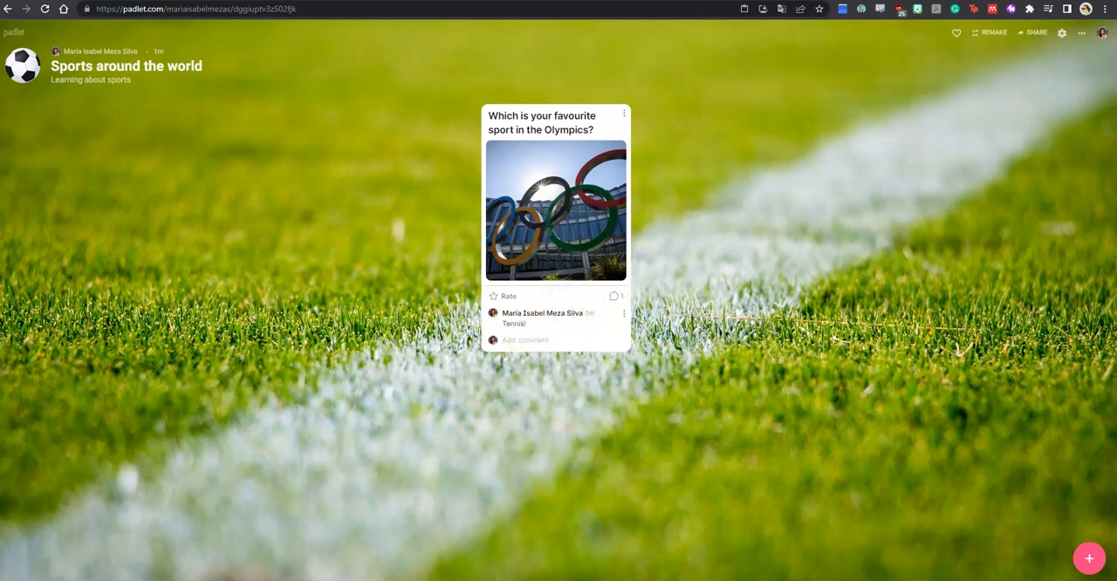
# Step: Start a new post and attach the 0:48 Spotify track "Irish National Anthem" from the suggested "irish anthem" search
pyautogui.click(1093, 549)
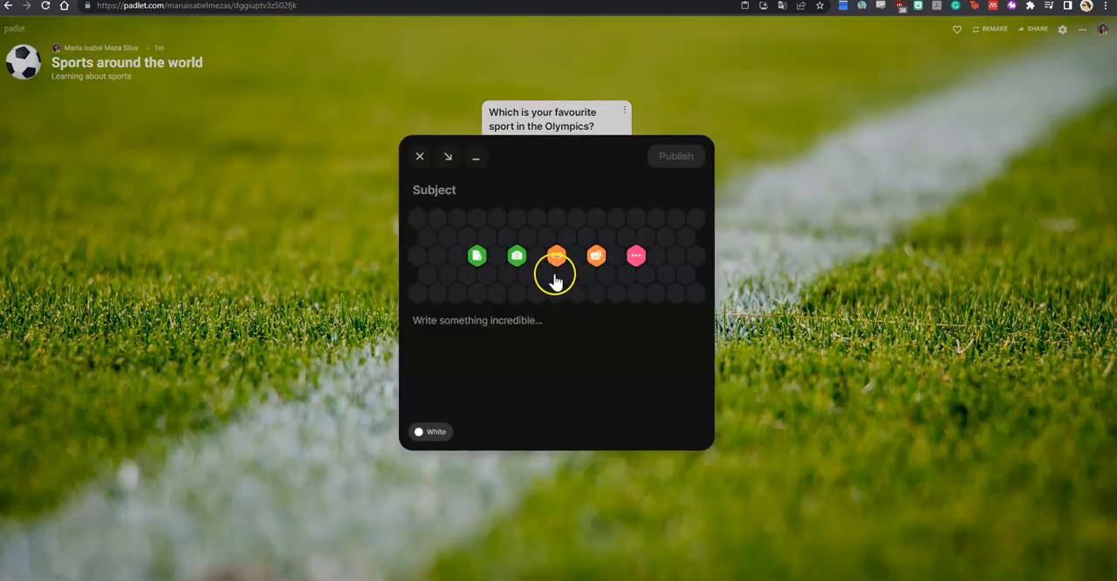
pyautogui.click(635, 262)
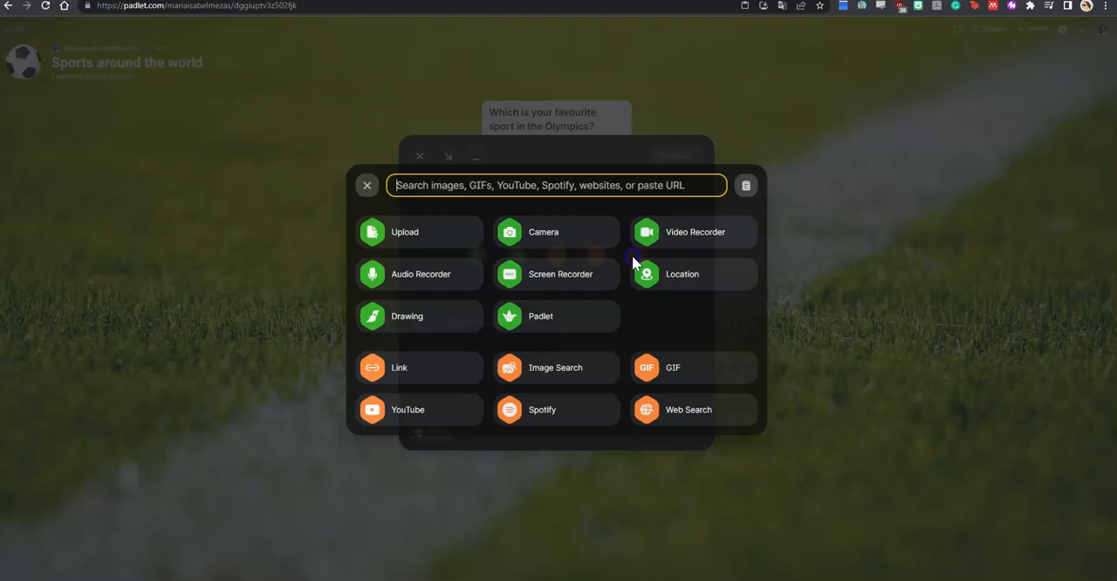
pyautogui.click(570, 411)
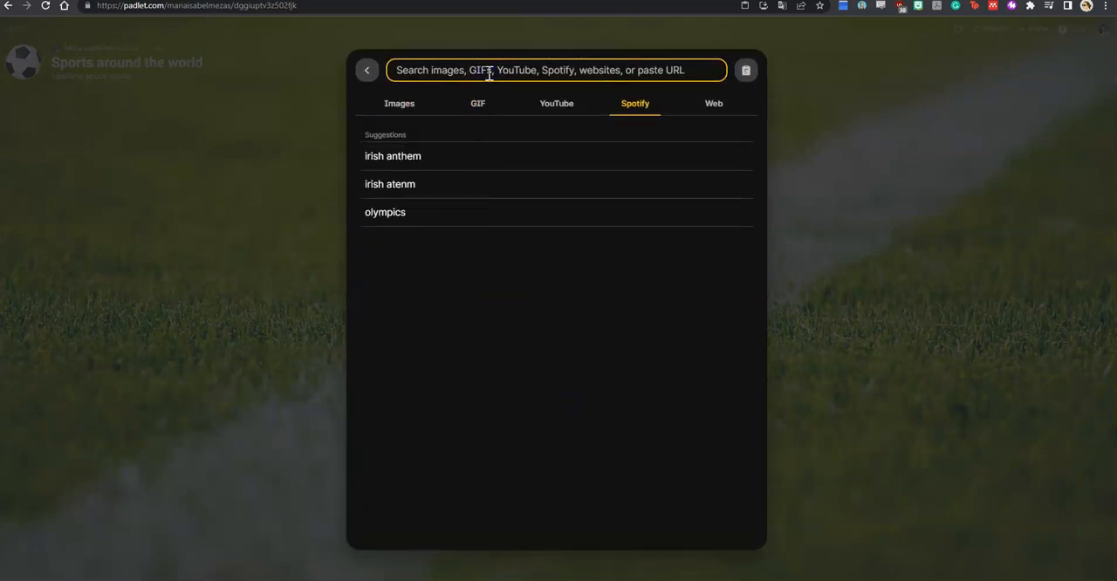
pyautogui.click(446, 157)
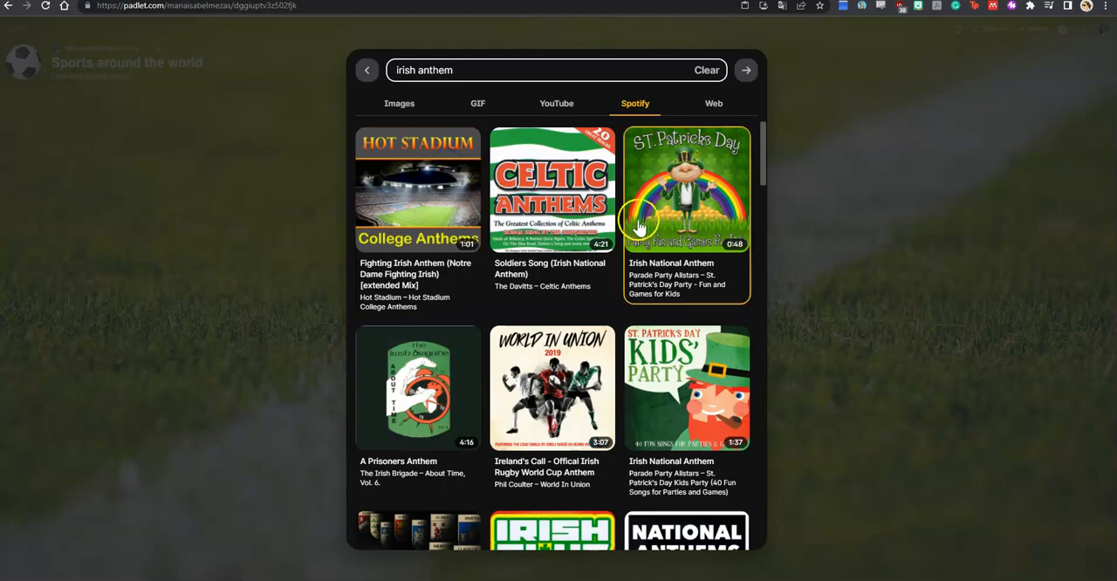
pyautogui.click(640, 225)
# Step: Enter the subject "Listen to the national anthem and practice it before next week," and publish the post
pyautogui.click(479, 128)
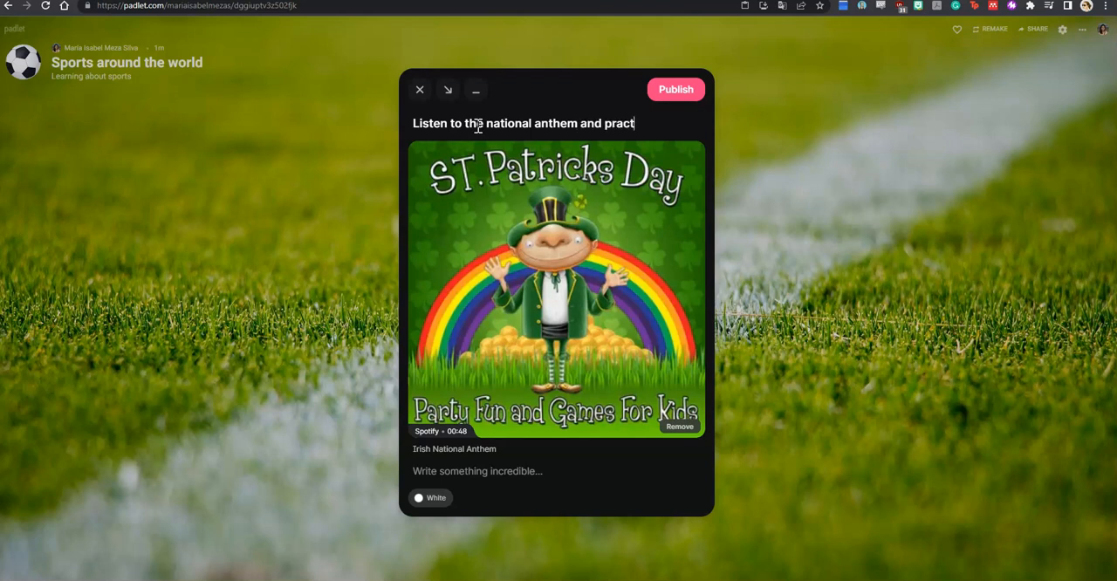
pyautogui.write('e')
pyautogui.press('BackSpace')
pyautogui.press('BackSpace')
pyautogui.press('BackSpace')
pyautogui.write('ore next week,')
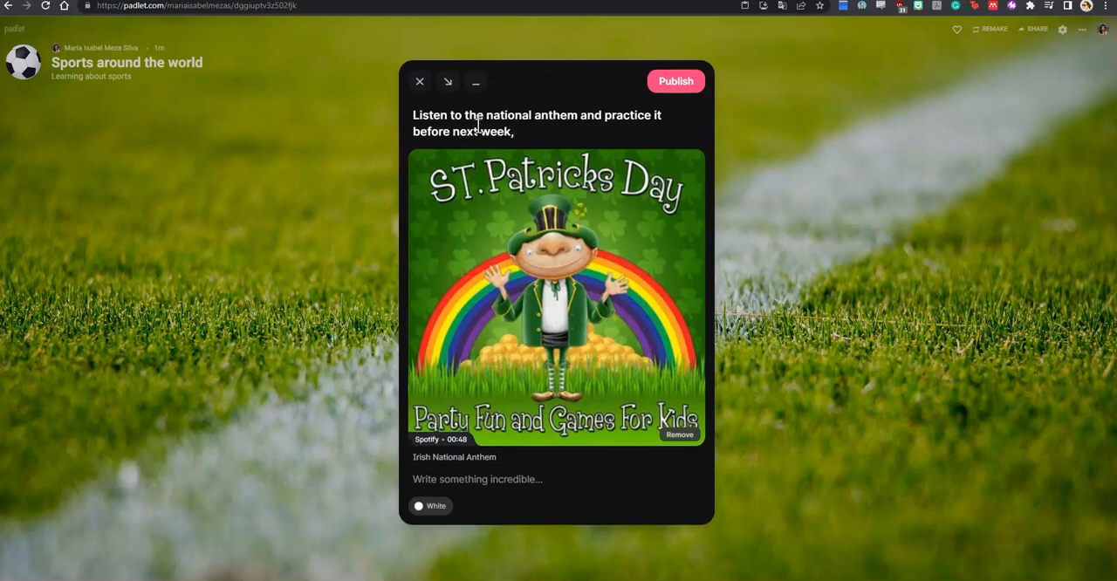
pyautogui.click(674, 80)
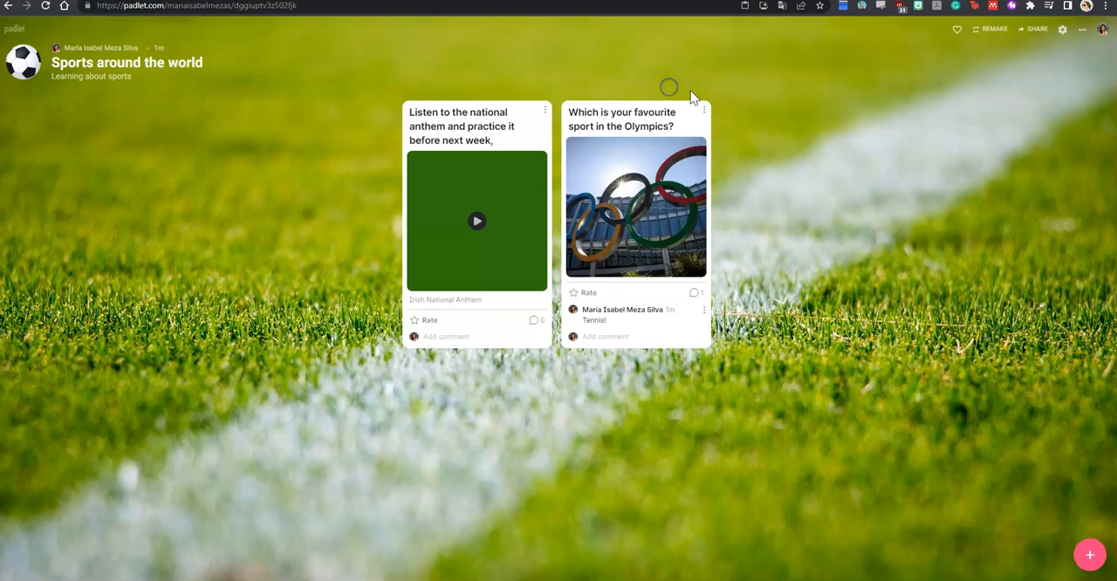
# Step: Move the anthem post after the Olympics post and start a new blank post
pyautogui.moveTo(499, 117); pyautogui.dragTo(617, 119)
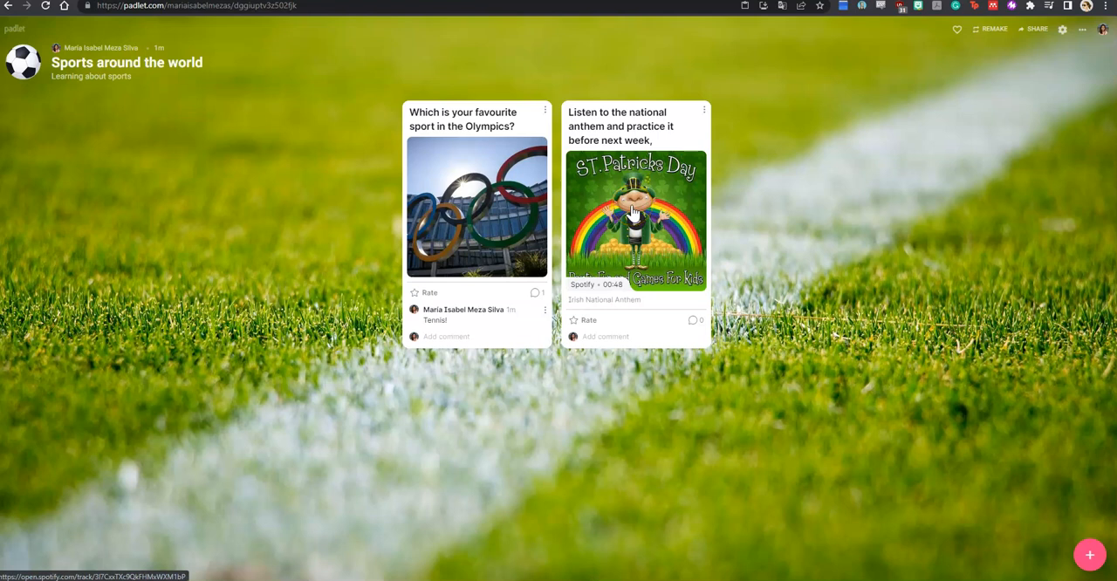
pyautogui.click(1083, 558)
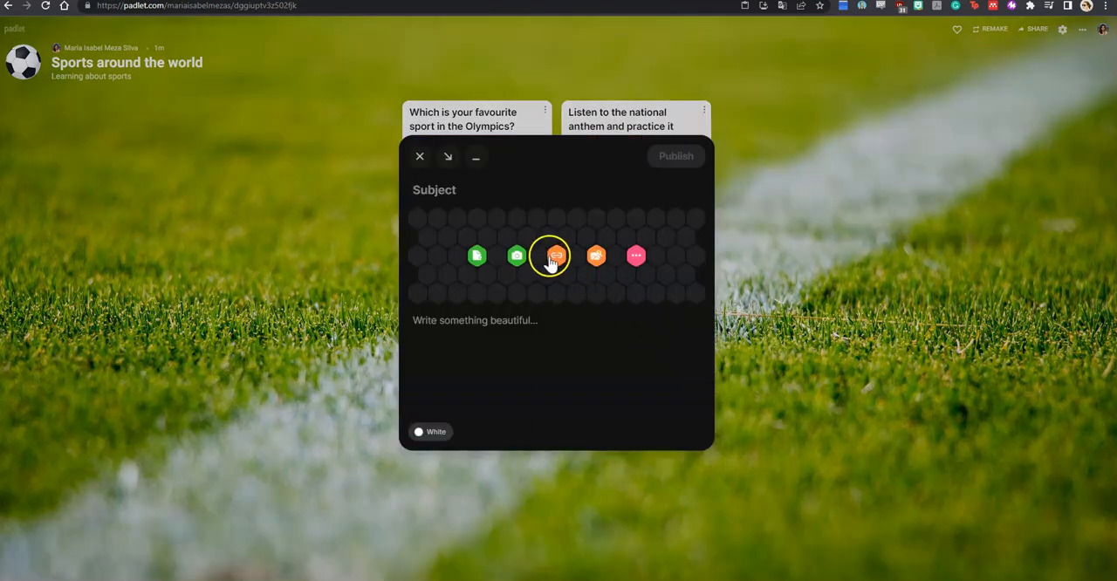
pyautogui.click(635, 257)
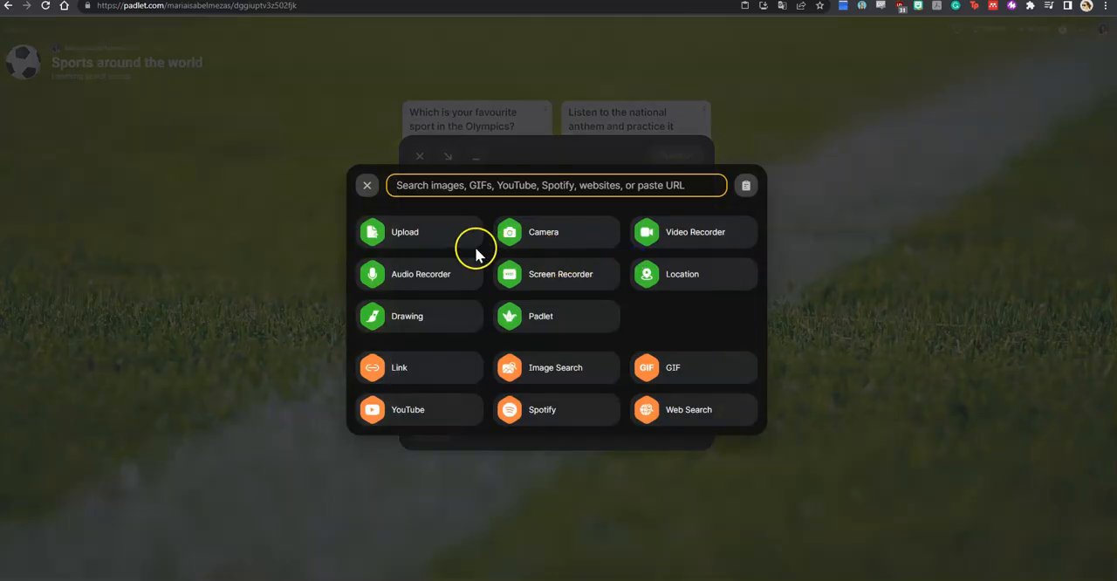
pyautogui.click(657, 232)
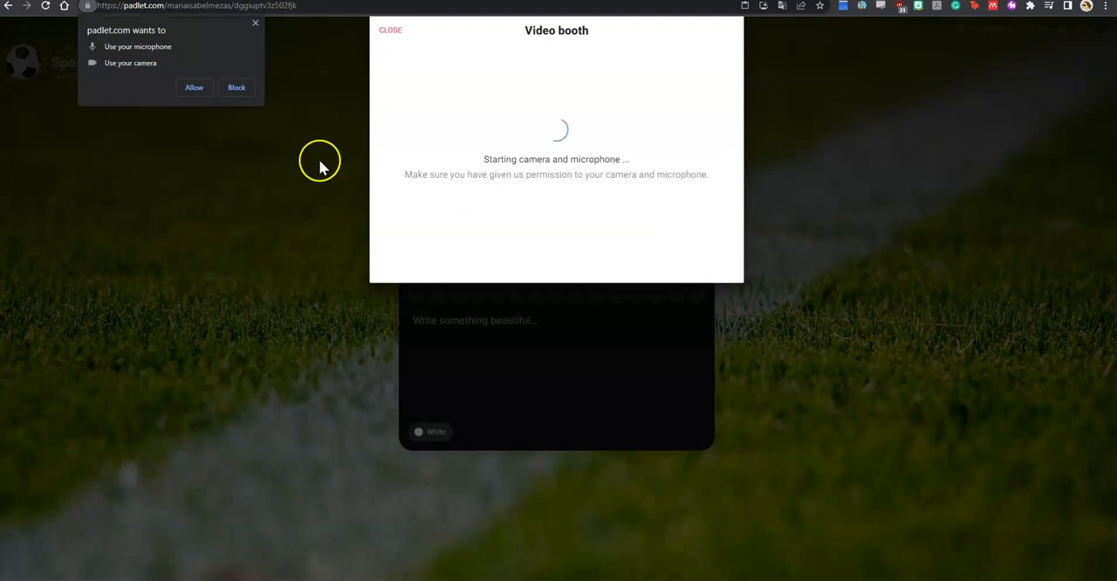
pyautogui.click(206, 91)
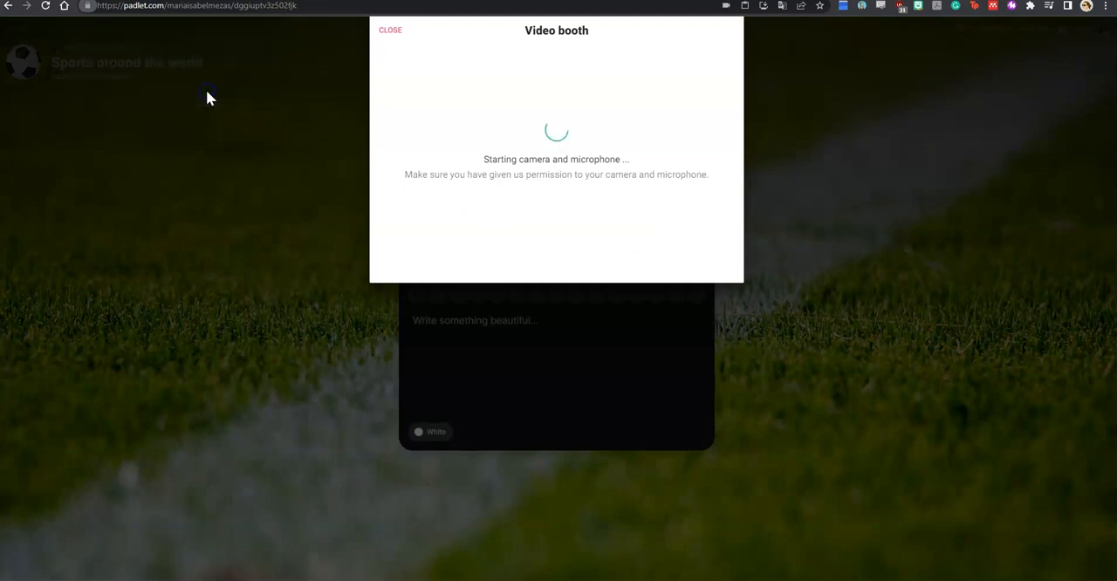
pyautogui.click(389, 35)
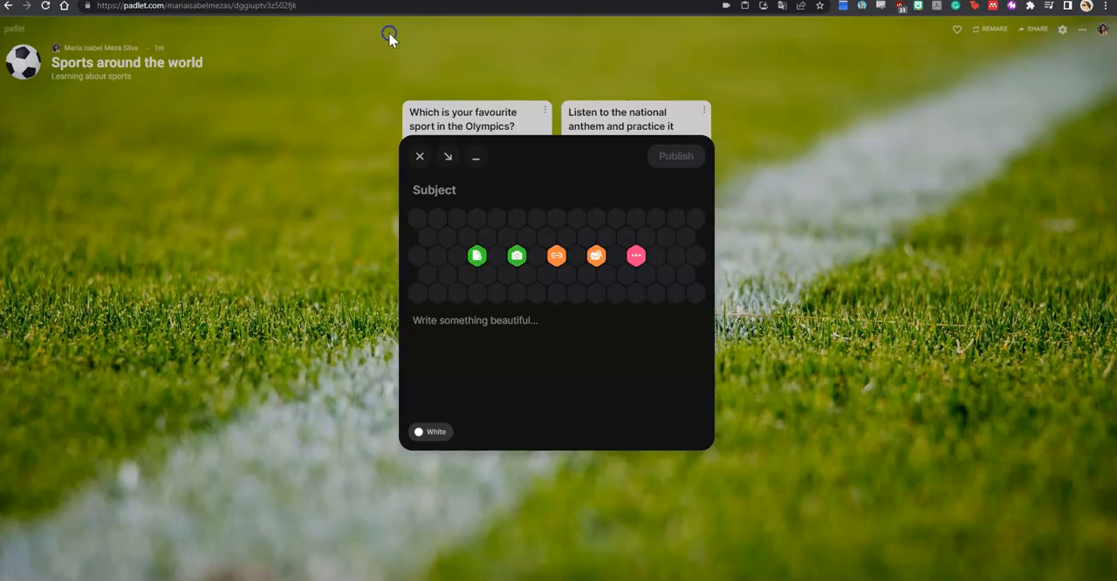
# Step: Search YouTube for "tennis" and attach the video "Rip the Slice | Safin's Road to NCAA Division 1 Tennis Scholarship EP#4" to the post
pyautogui.click(634, 255)
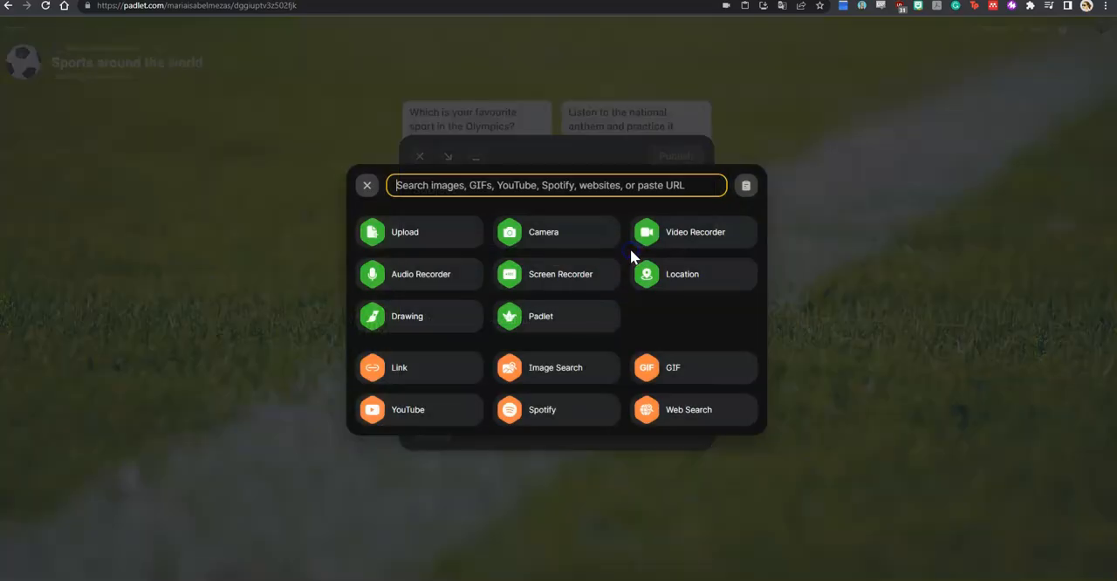
pyautogui.click(432, 417)
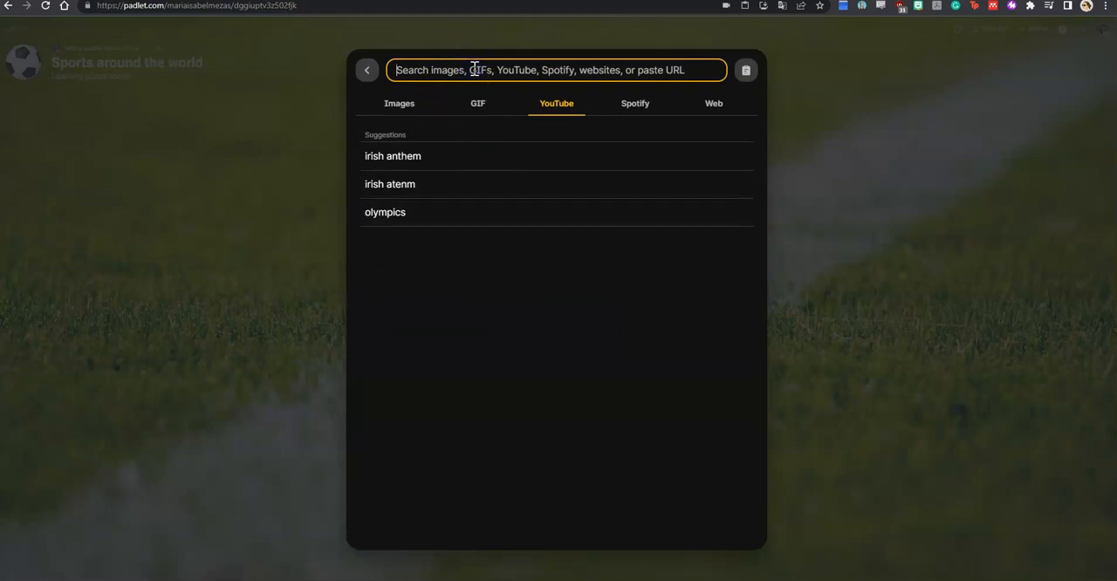
pyautogui.write('tennis')
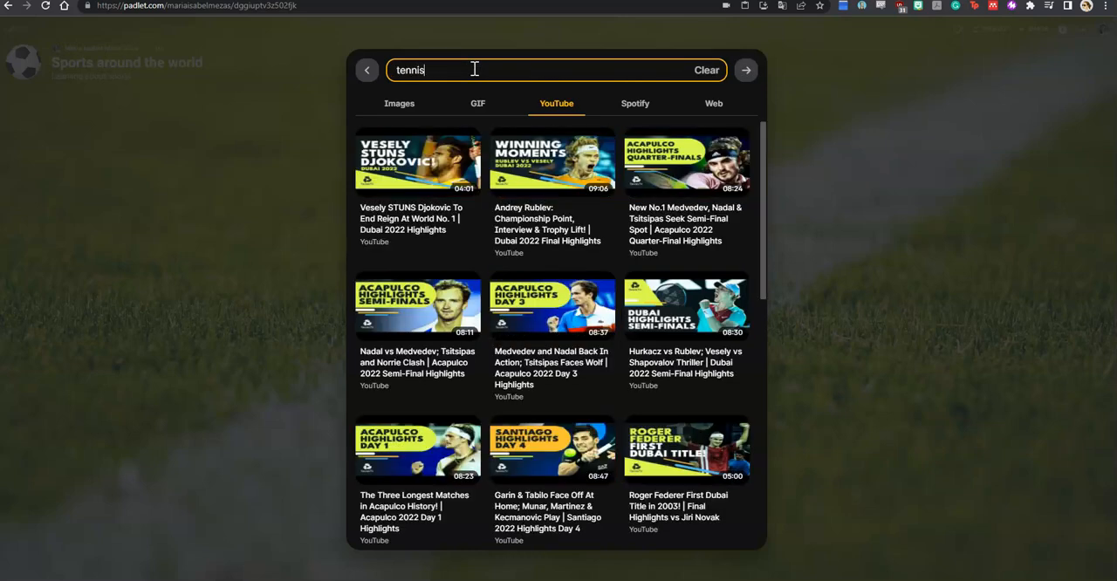
pyautogui.scroll(-3, 585, 178)
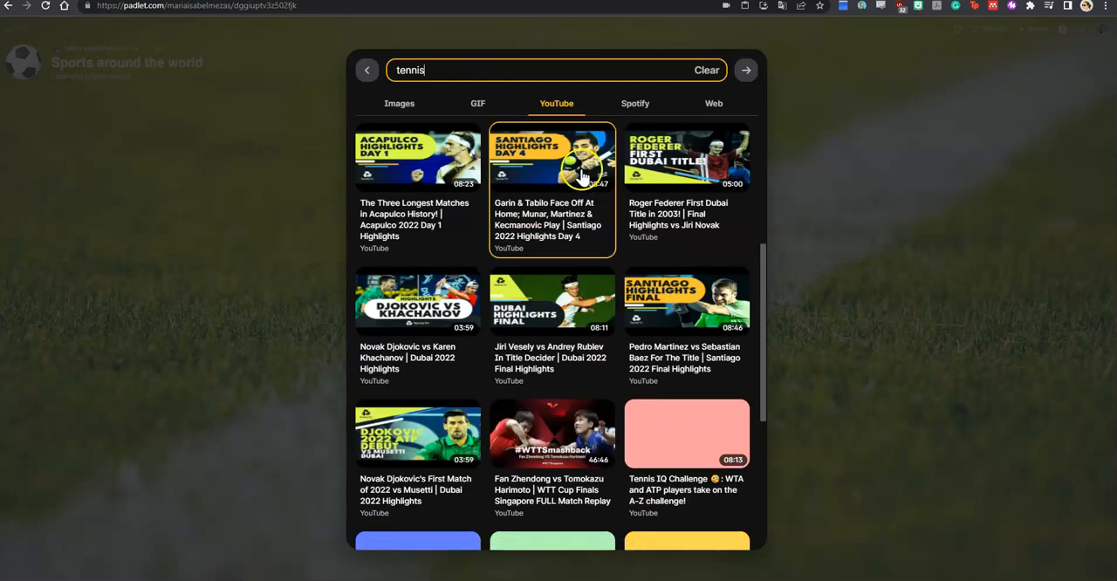
pyautogui.scroll(-3, 586, 178)
pyautogui.scroll(-1, 588, 183)
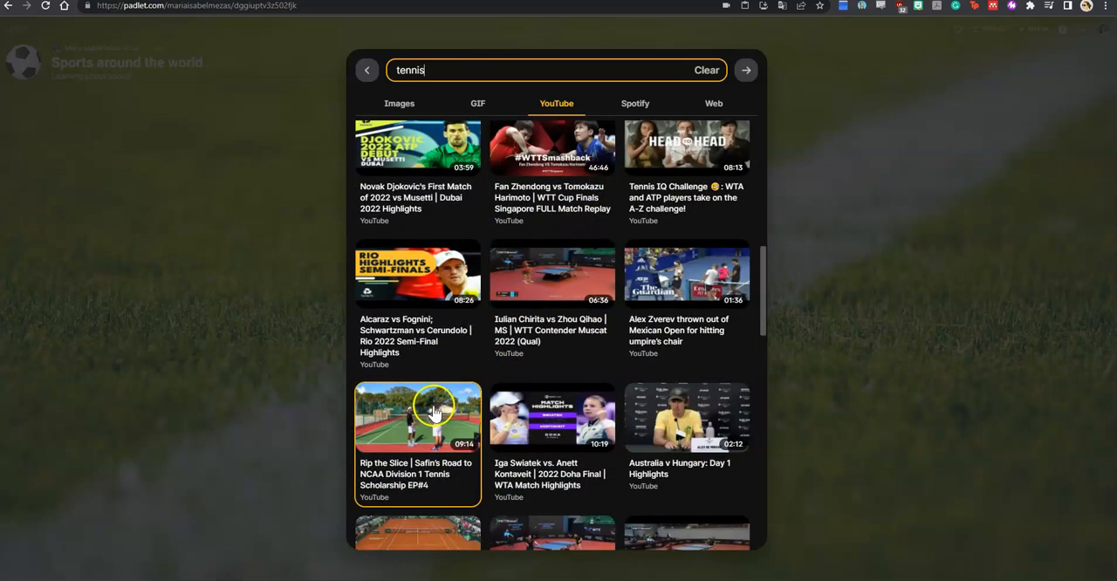
pyautogui.click(433, 404)
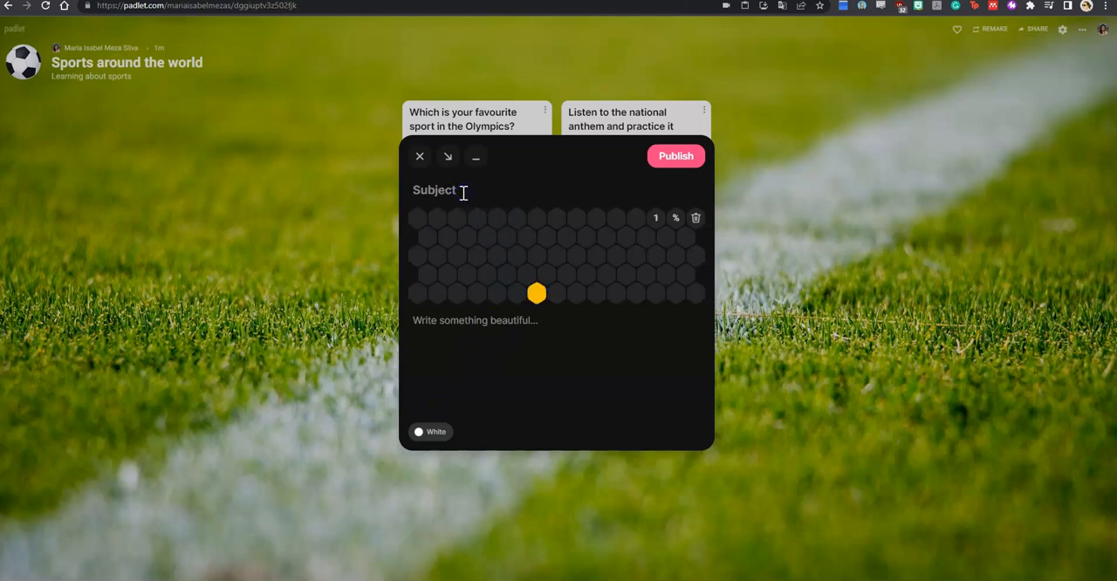
# Step: Publish the video post with the subject "What did you learn from this video?" and place it third on the wall
pyautogui.write('What ')
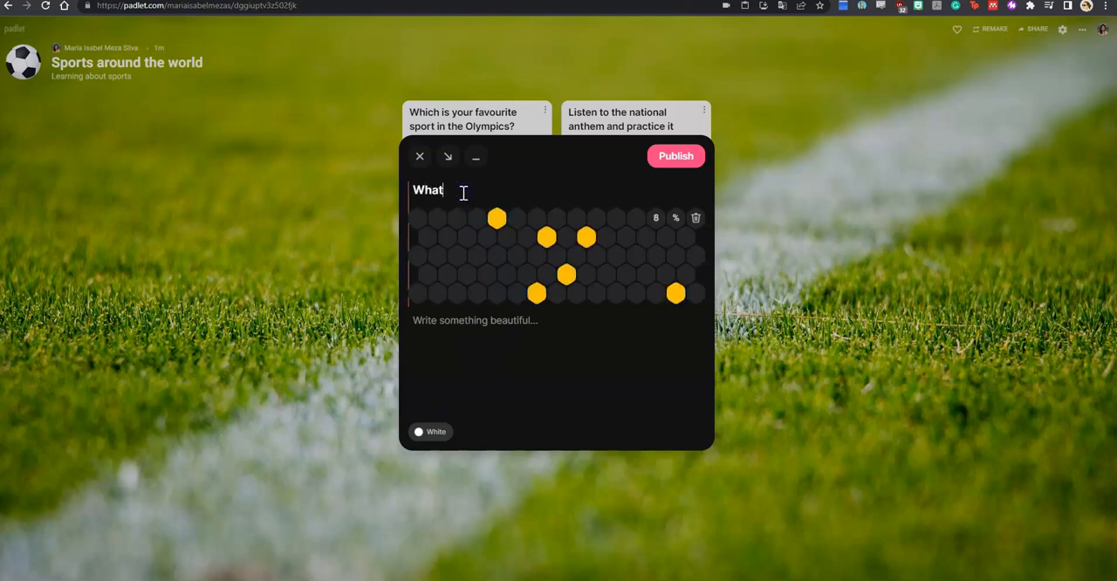
pyautogui.write('did you learn f')
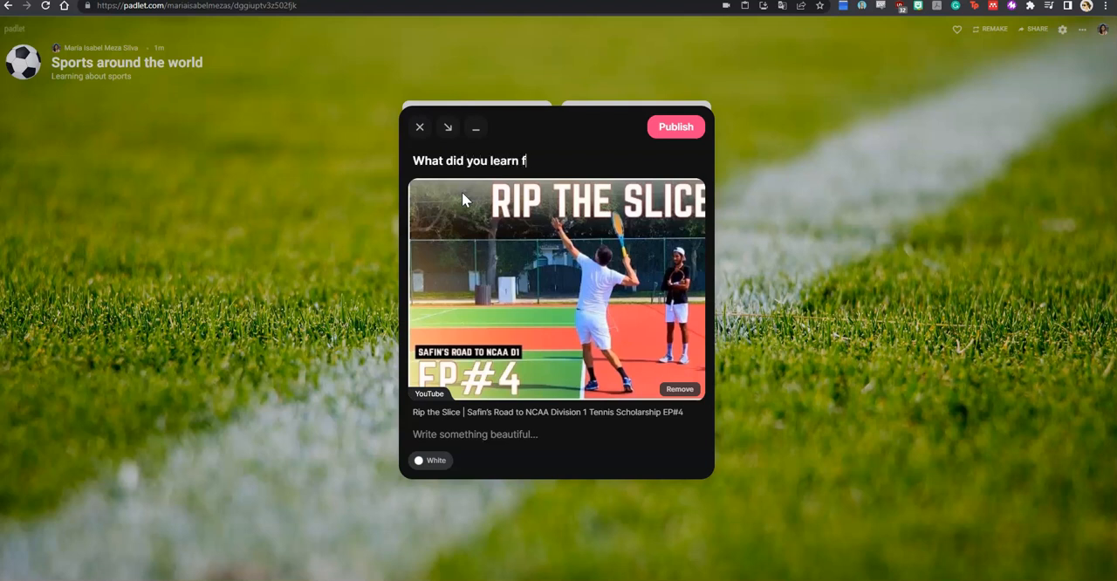
pyautogui.write('rom this video?')
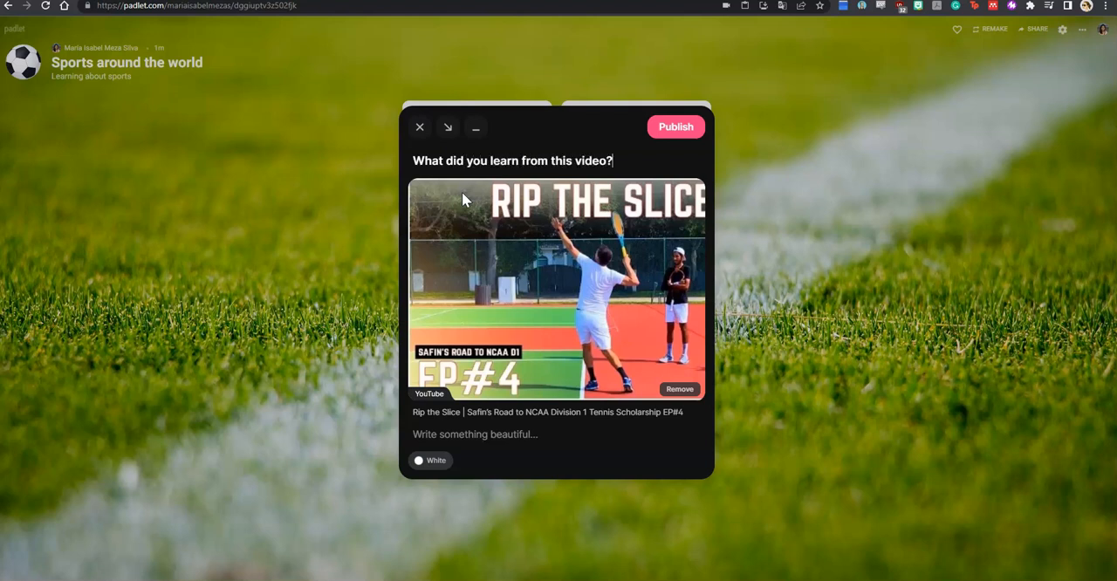
pyautogui.click(661, 128)
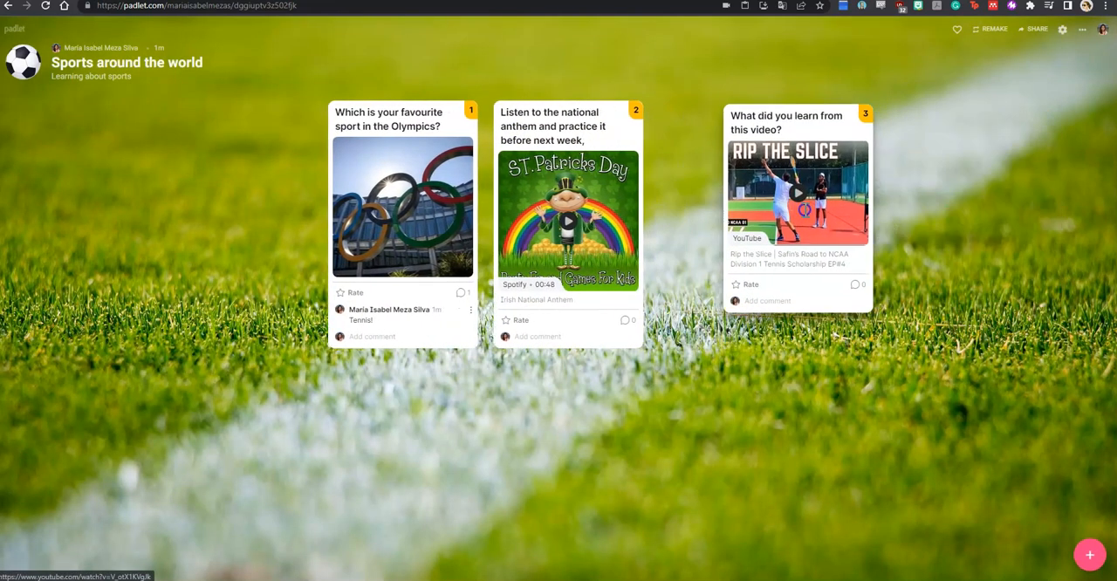
pyautogui.click(674, 296)
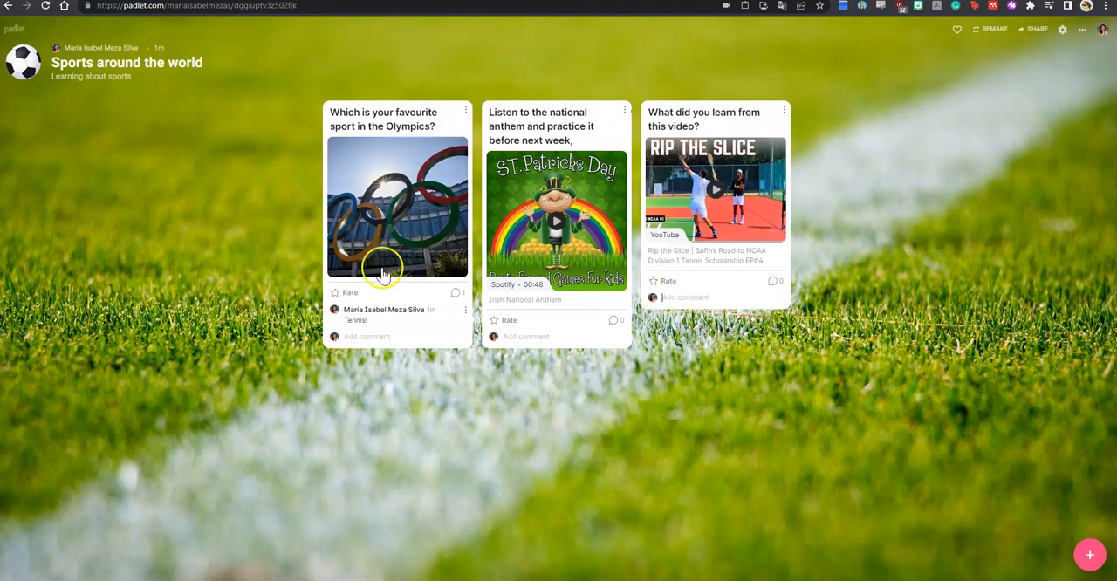
pyautogui.click(1091, 549)
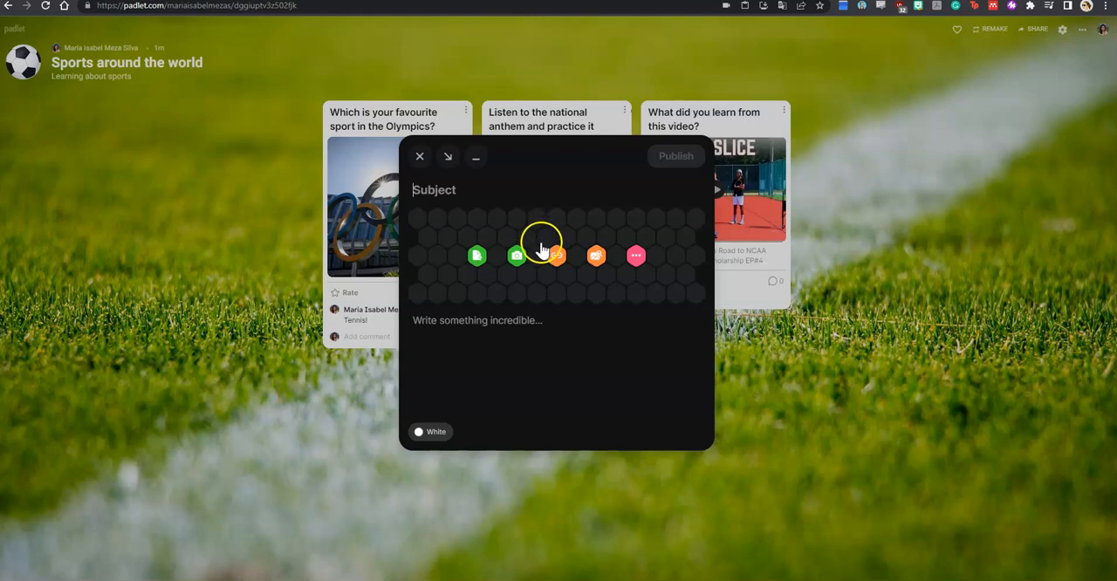
pyautogui.click(636, 255)
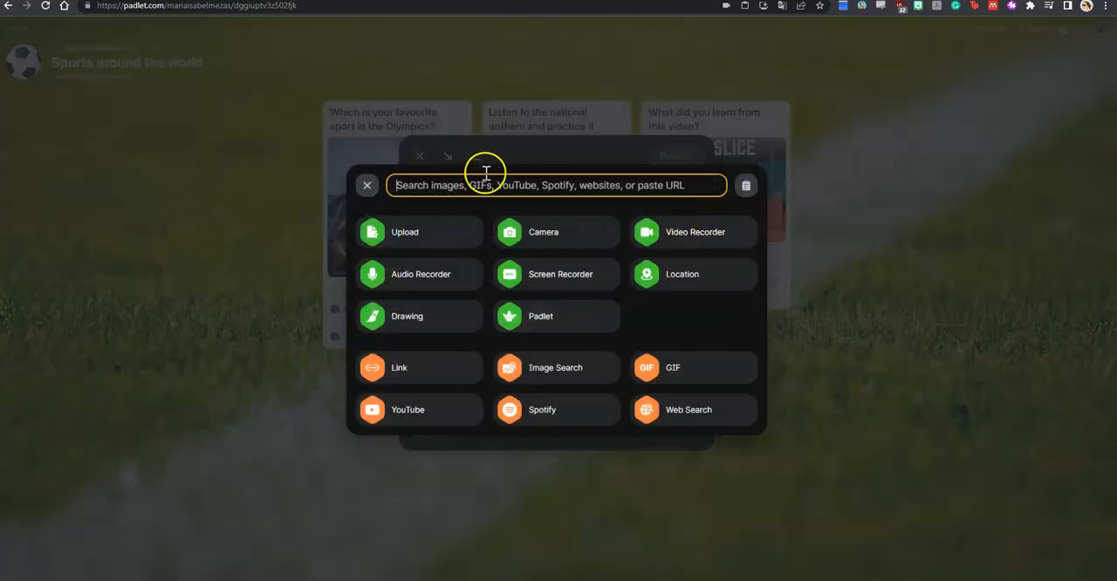
pyautogui.click(365, 183)
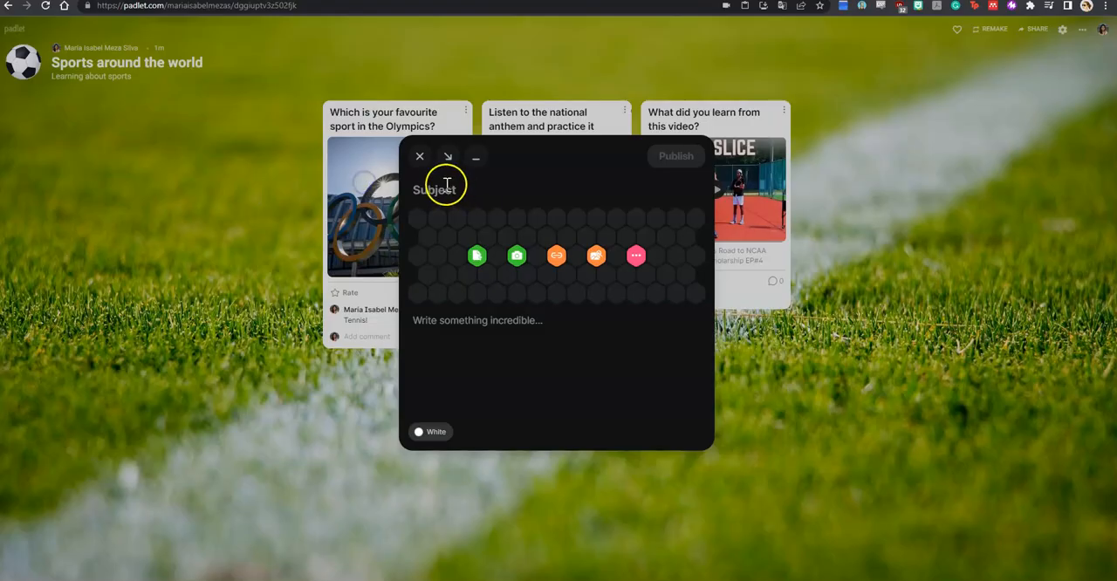
pyautogui.click(418, 157)
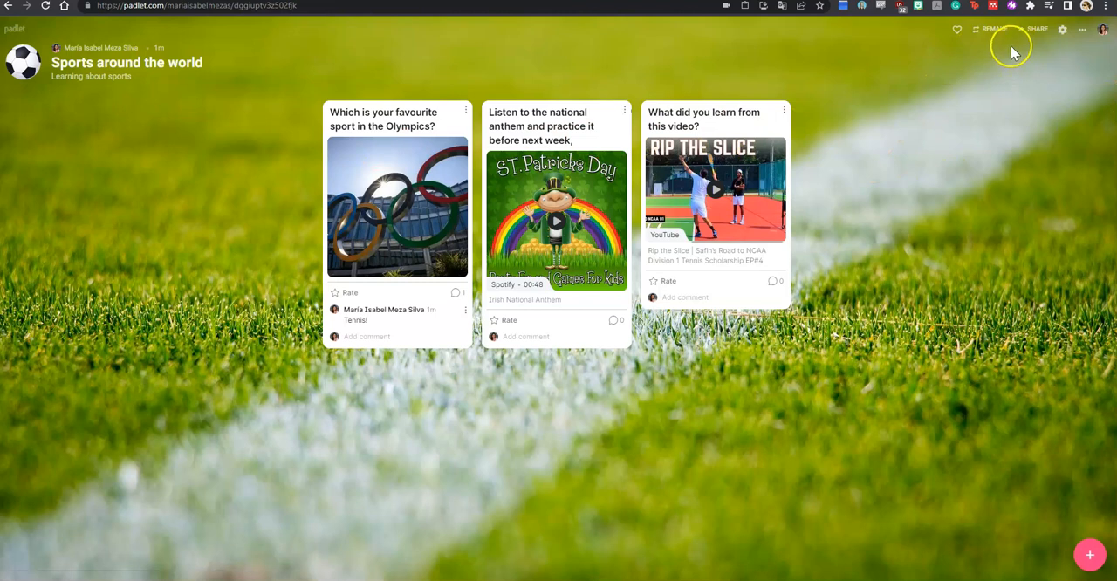
# Step: Review the padlet's member, privacy, sharing and export options
pyautogui.click(1036, 33)
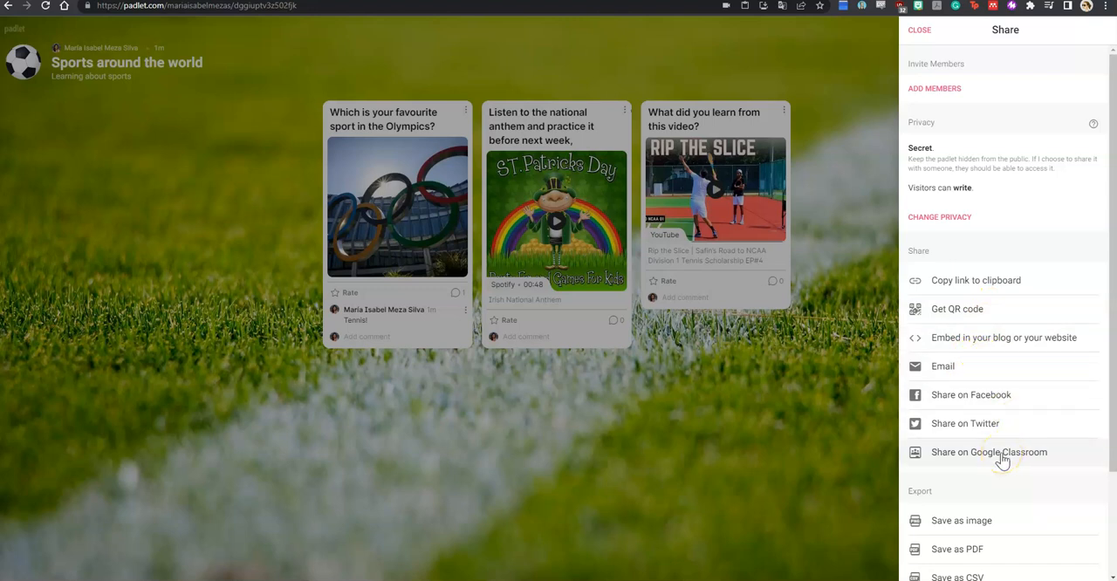
pyautogui.click(927, 35)
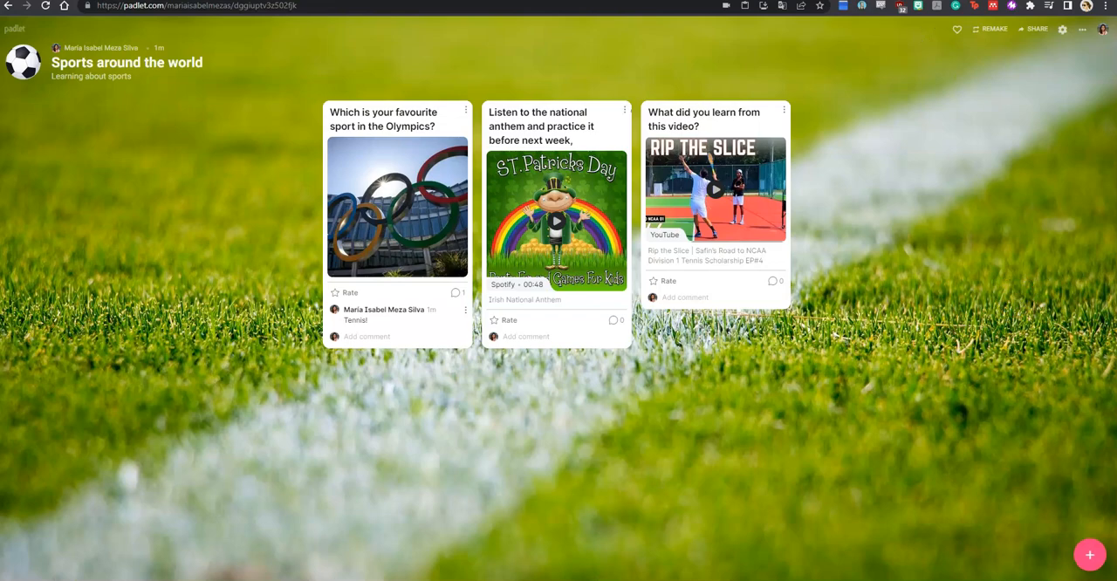